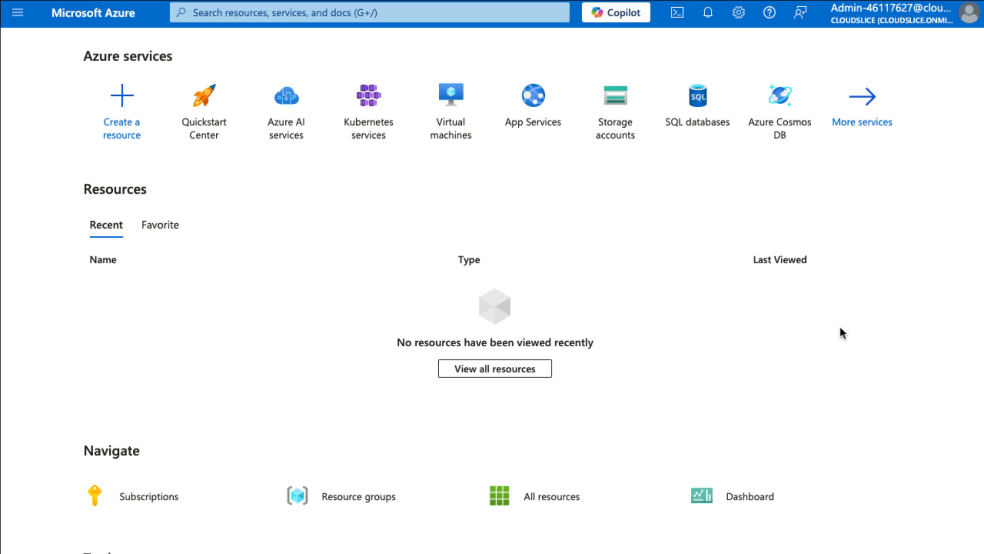
Create an application security group named webapp201-asg in resource group RG1lod46117627, region East US
click(301, 15)
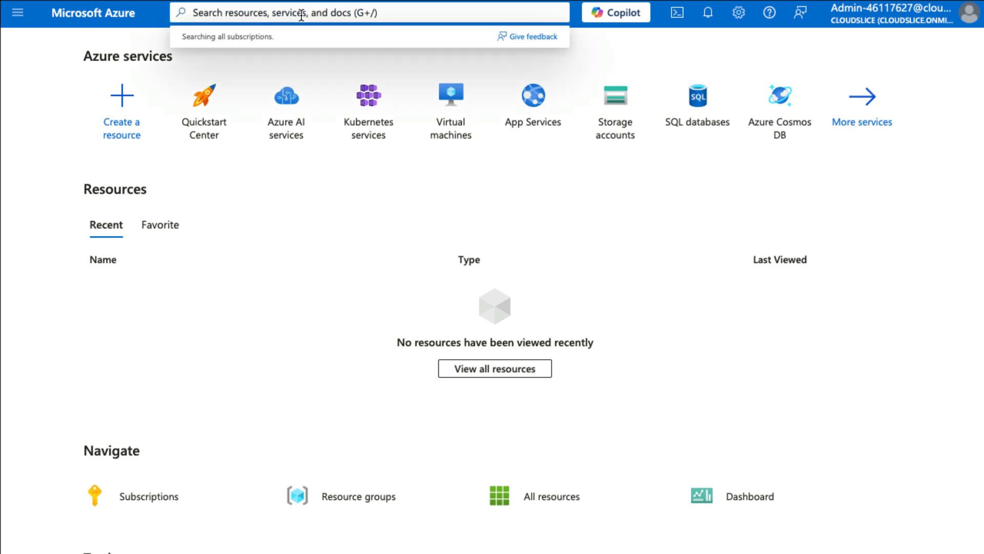
text(asg)
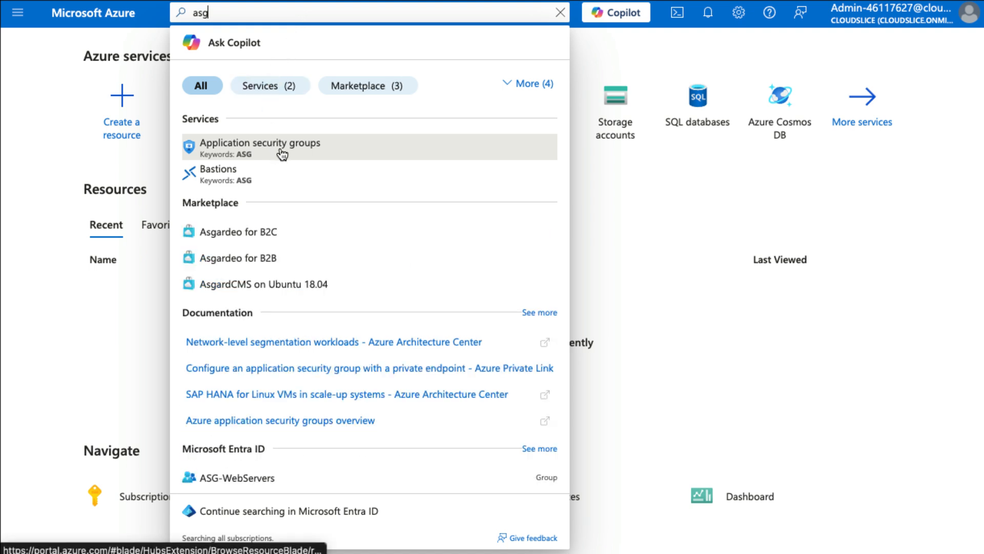
click(281, 148)
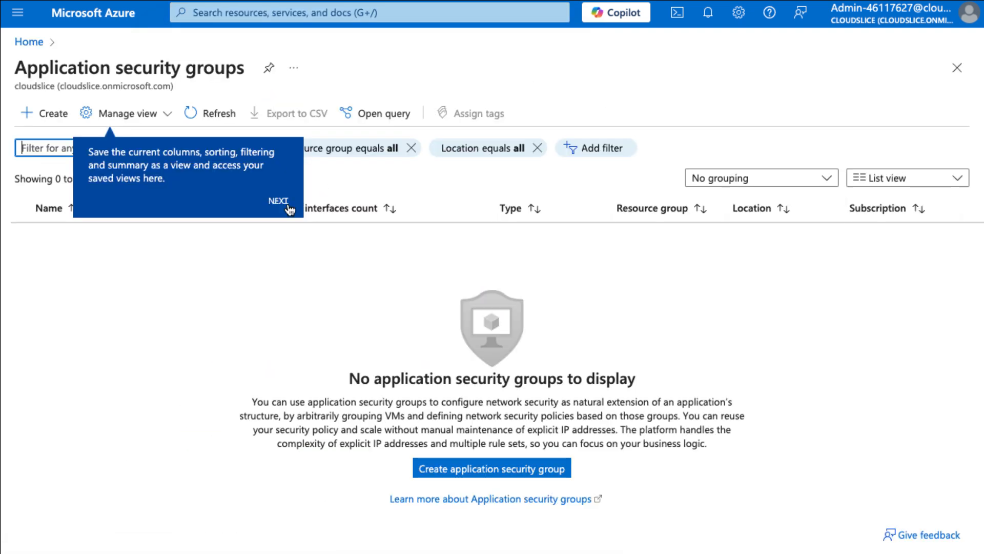
click(530, 467)
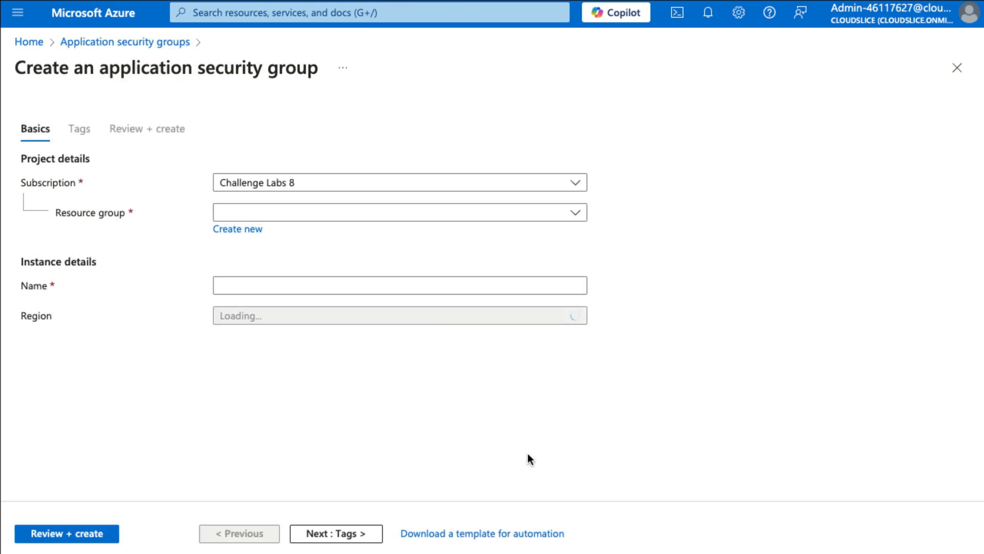
click(392, 220)
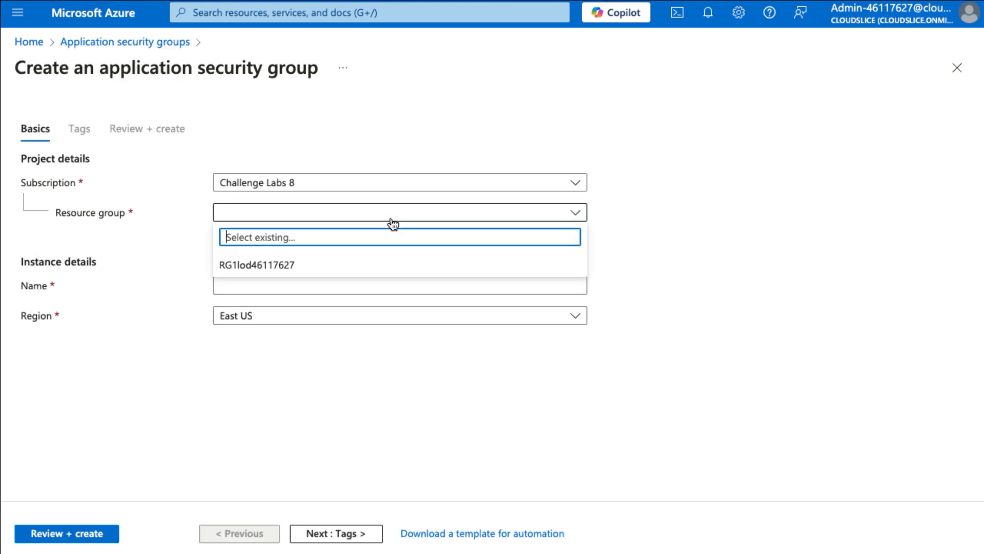
click(380, 272)
click(398, 285)
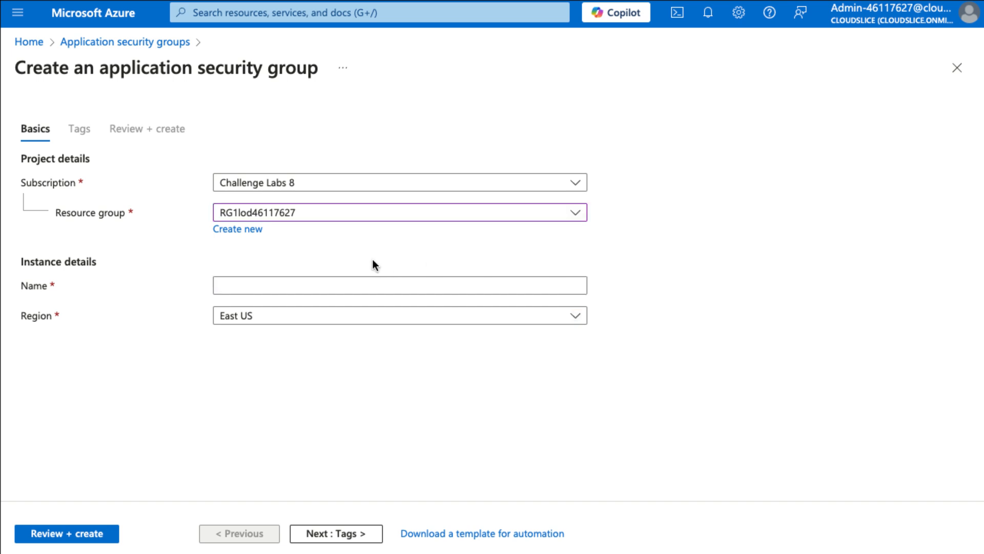
click(358, 281)
text(webapp201-asg)
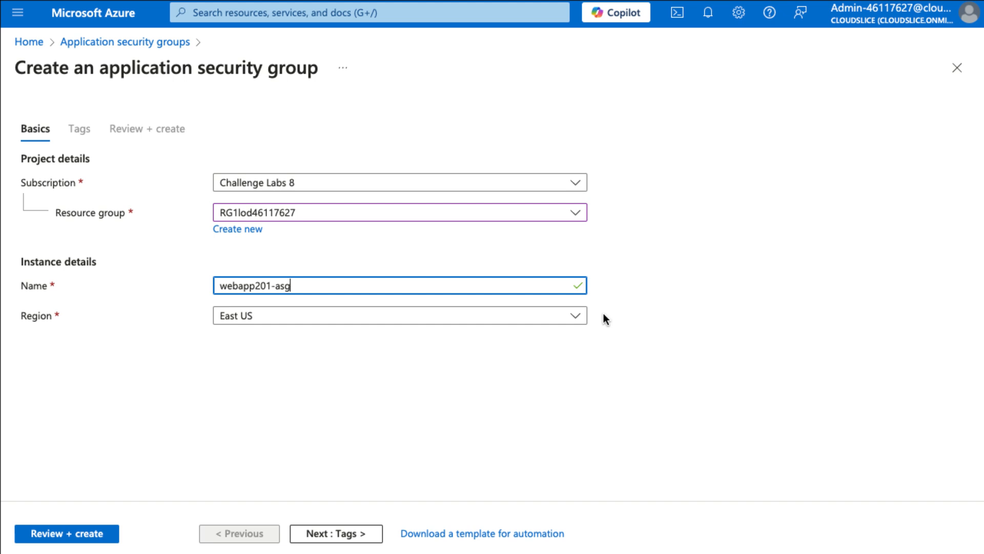
click(96, 531)
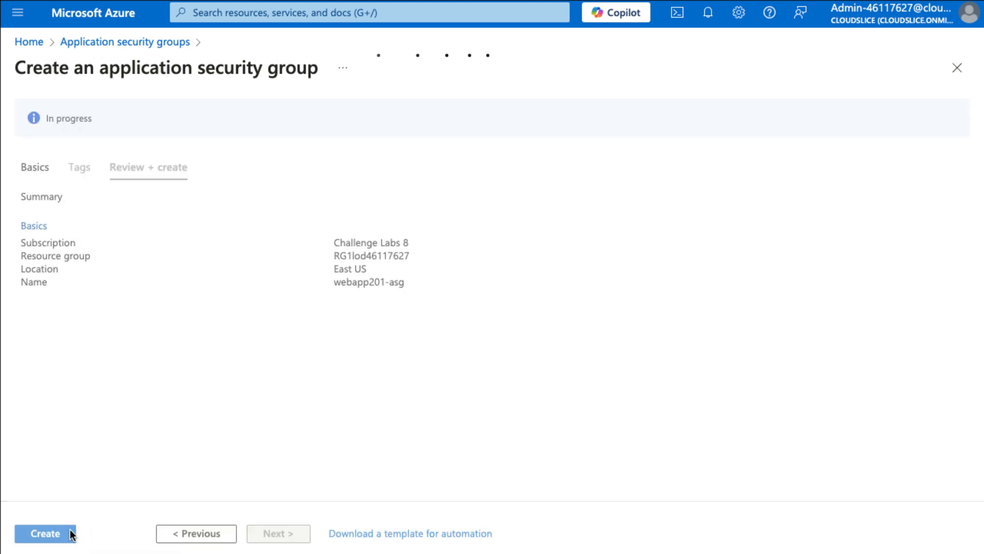
click(72, 533)
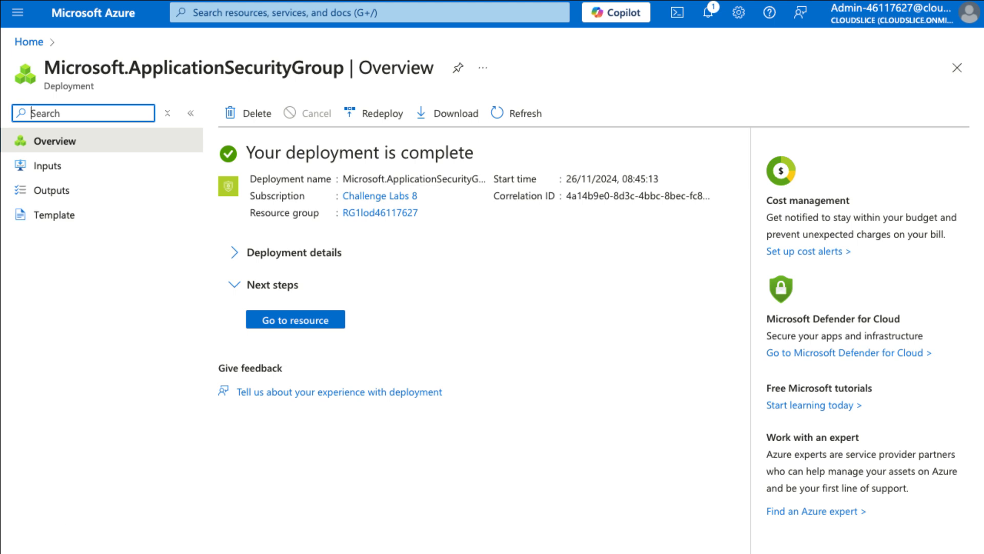
Create a network security group named webapp201-nsg in resource group RG1lod46117627, region East US
click(291, 19)
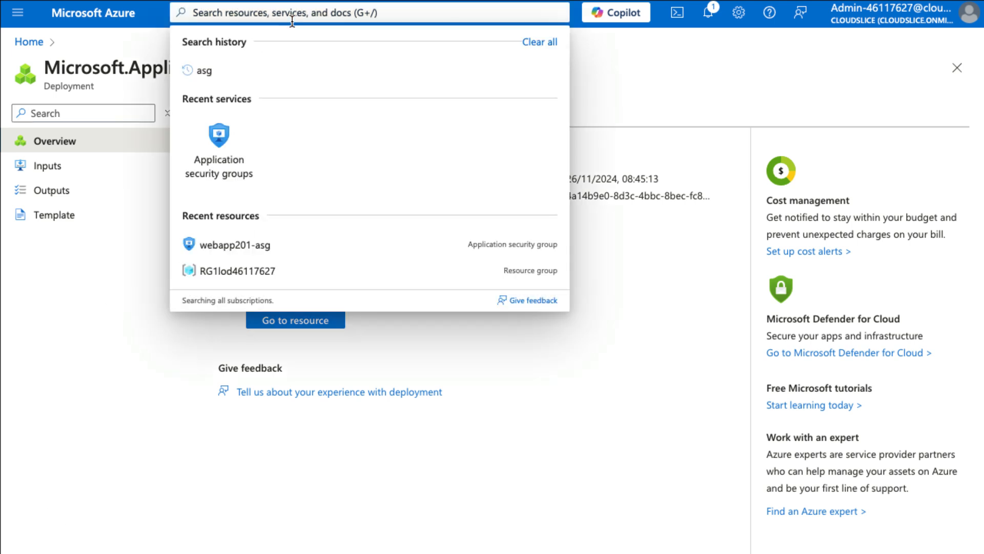
text(nsg)
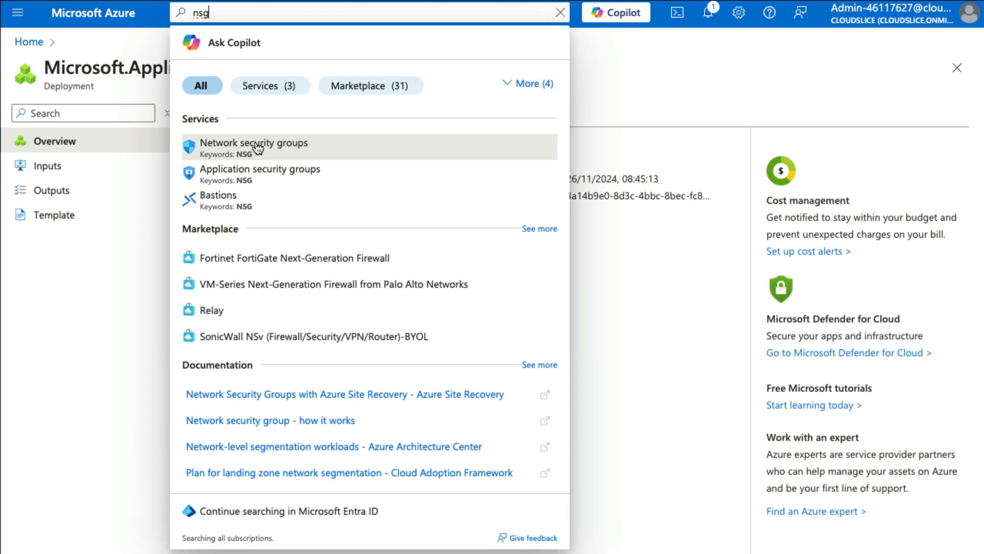
click(258, 149)
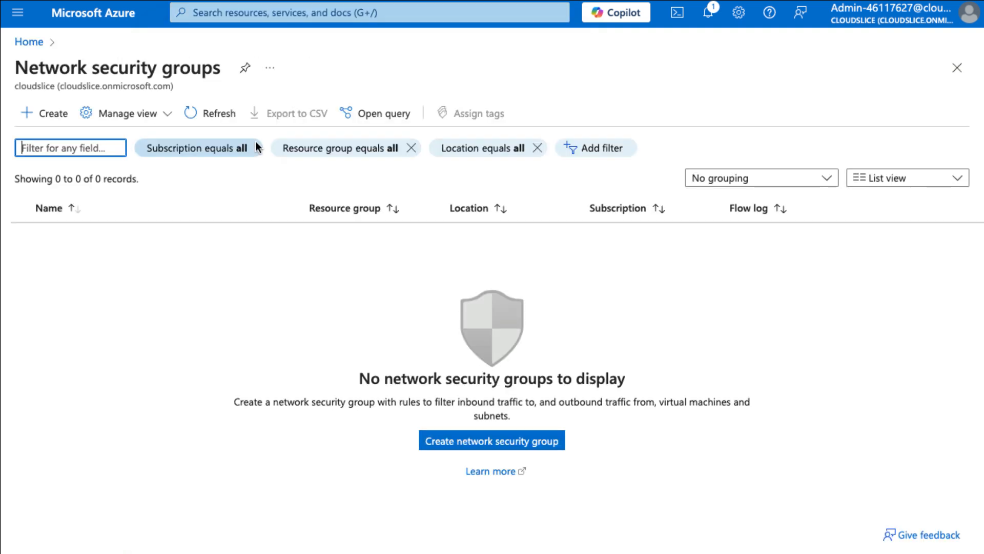
click(505, 447)
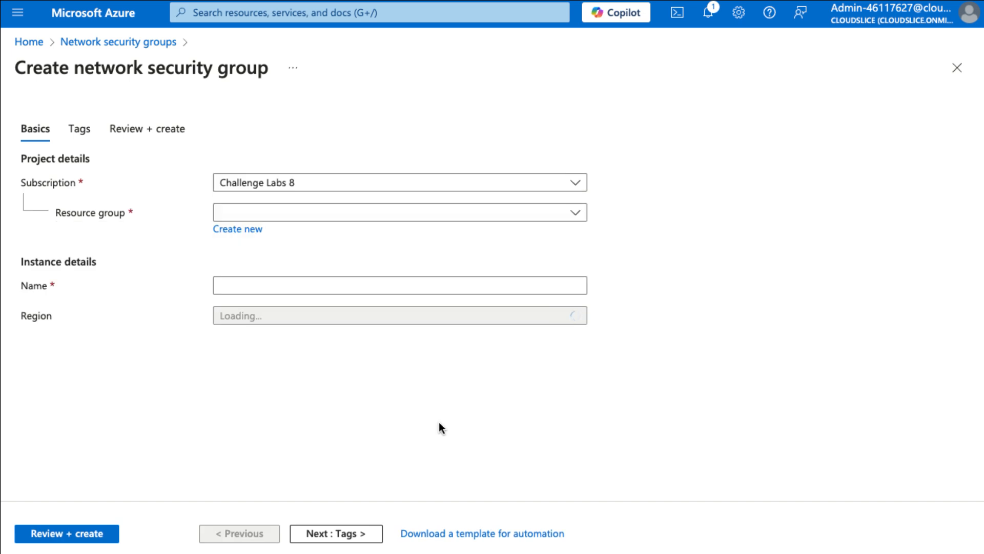
click(310, 219)
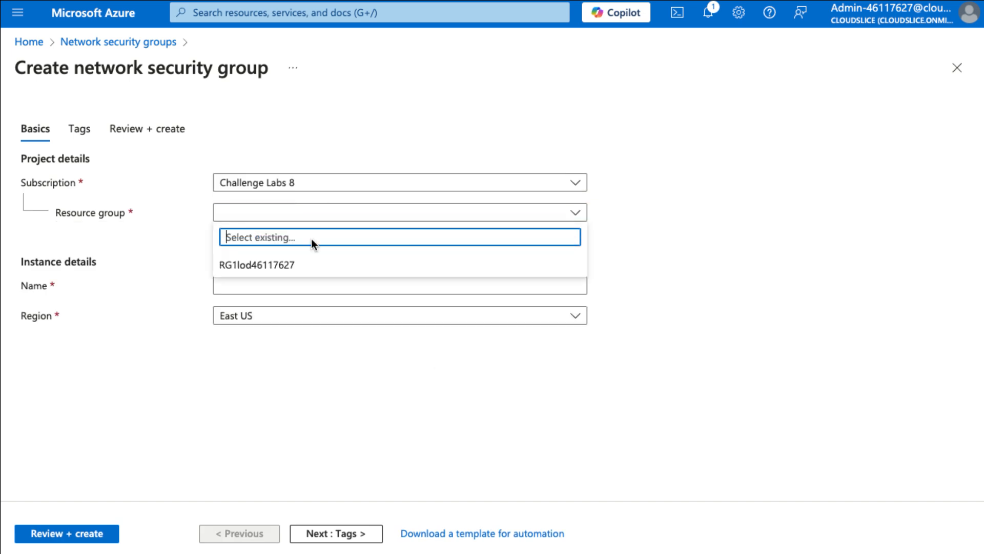
click(314, 264)
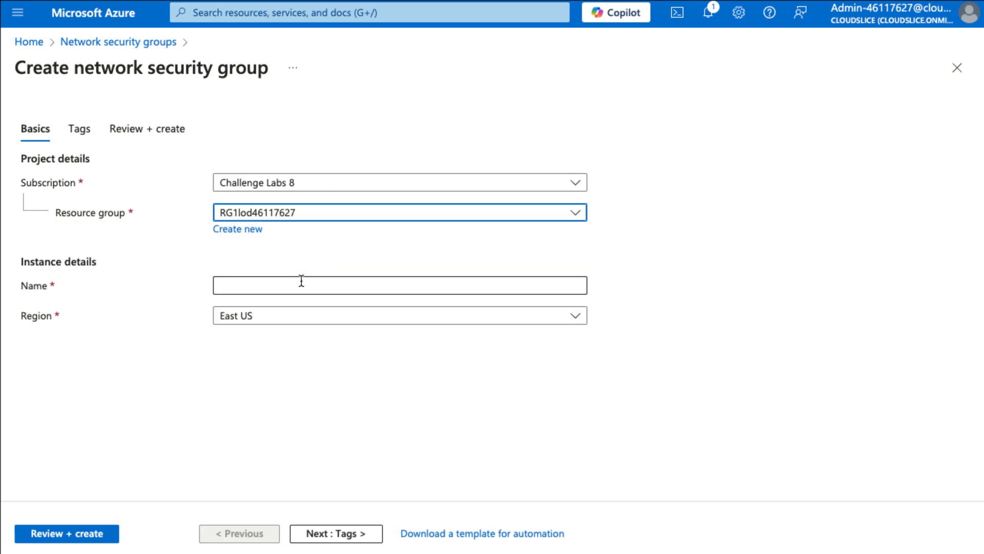
click(302, 280)
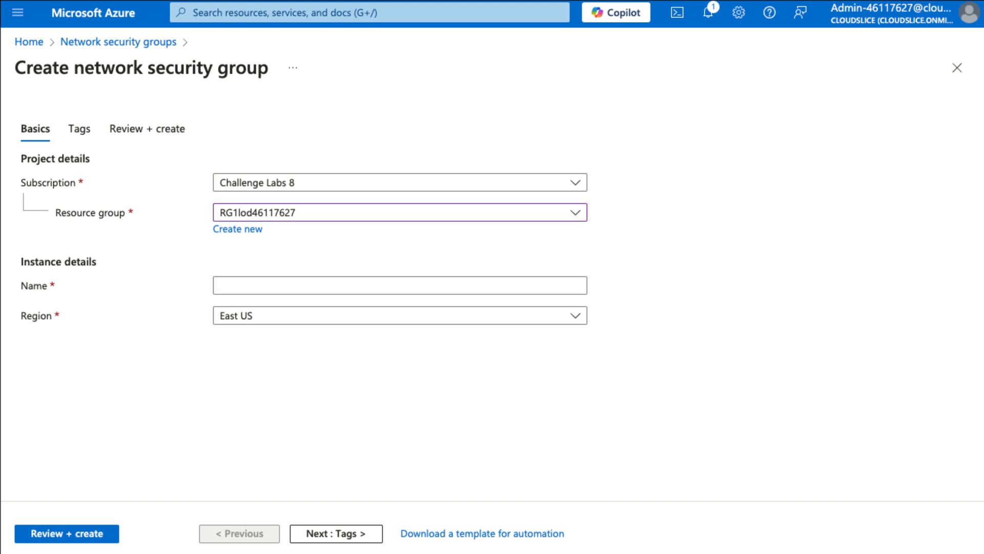
click(263, 284)
text(webapp201-nsg)
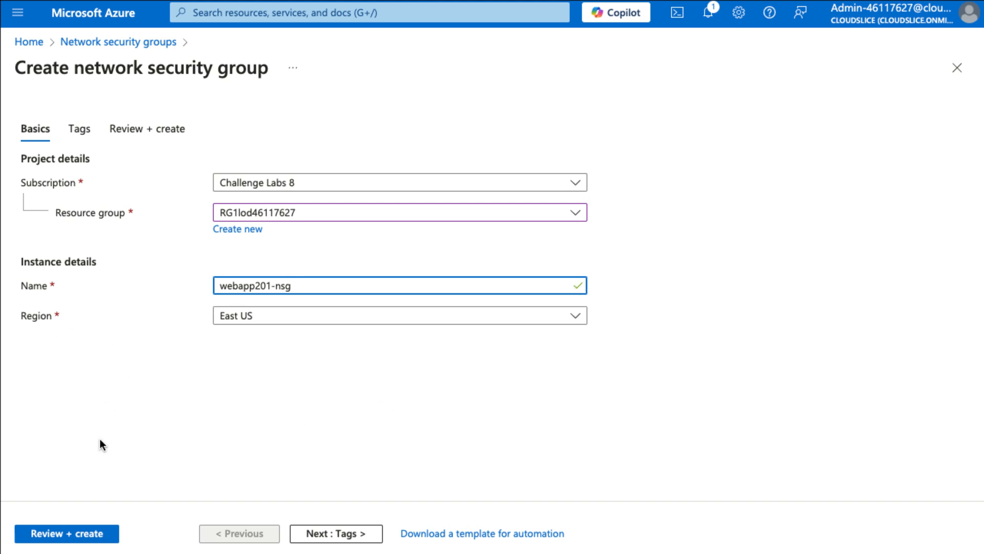
click(100, 533)
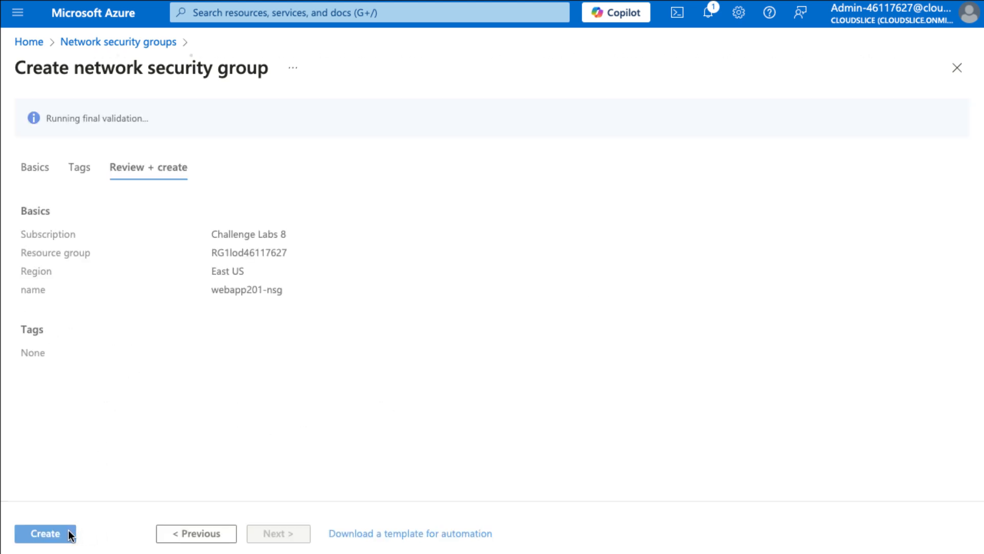
click(45, 534)
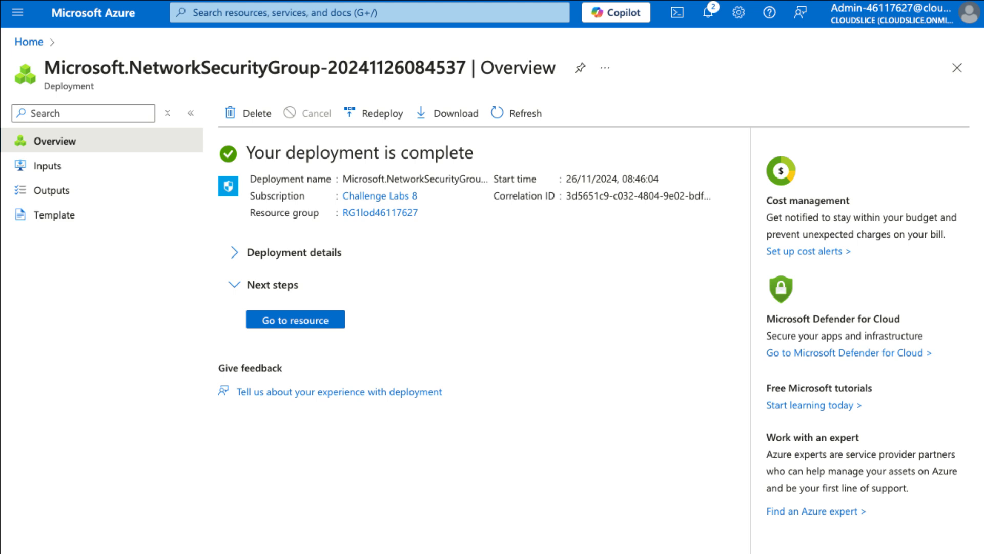
Associate webapp201-nsg with the frontend subnet of the VNET virtual network
click(311, 321)
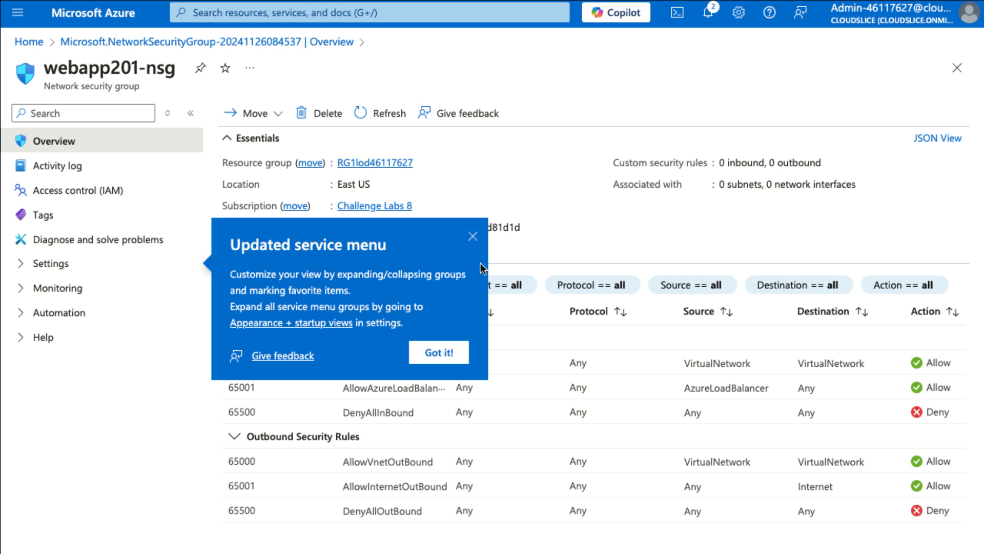
click(474, 245)
click(63, 264)
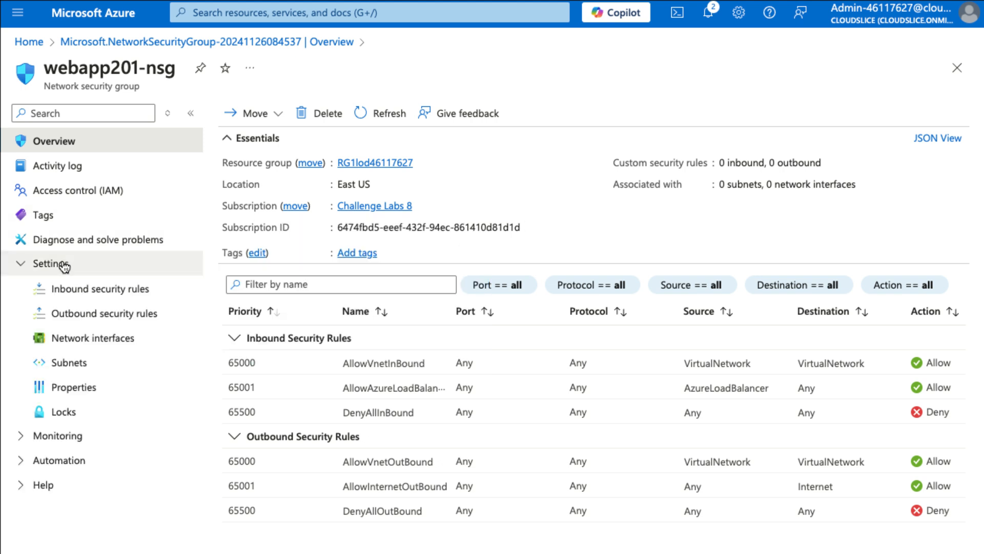
click(87, 373)
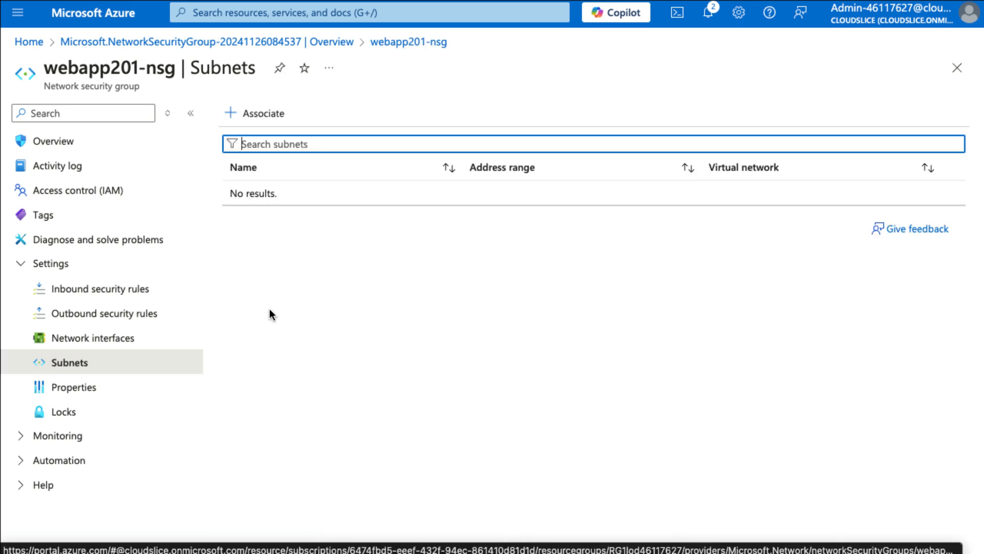
click(270, 123)
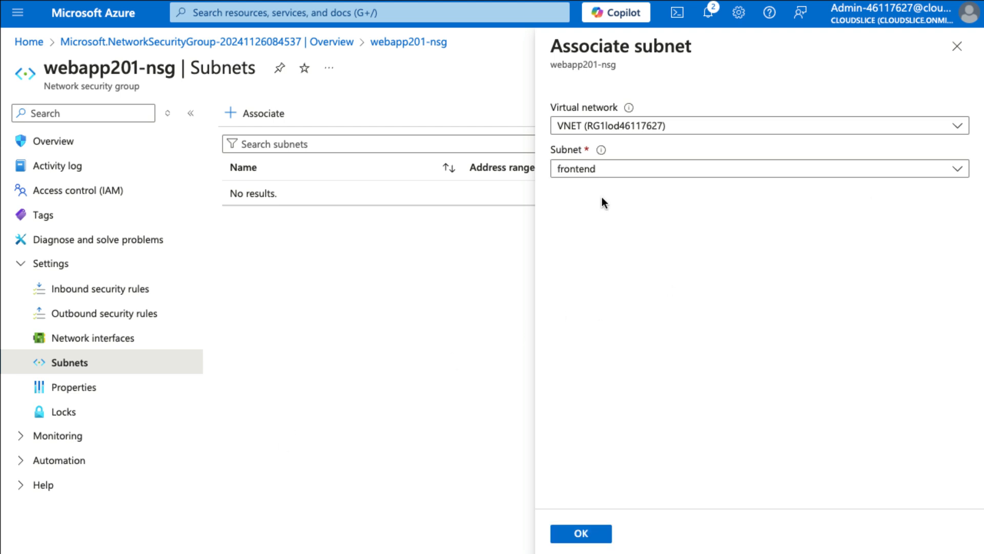
click(587, 536)
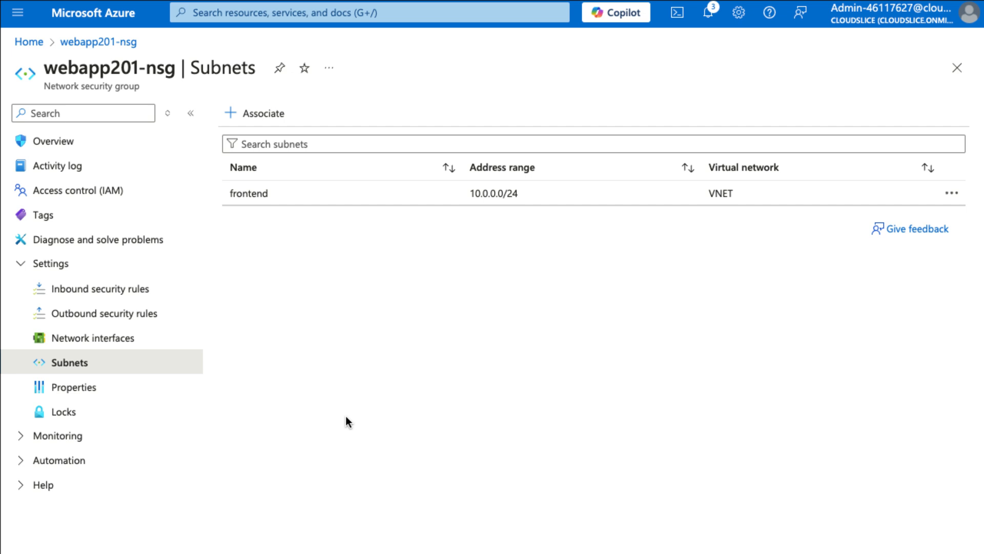
Add the webapp201-asg application security group to VM1's primary network interface configuration
click(244, 19)
text(vm1)
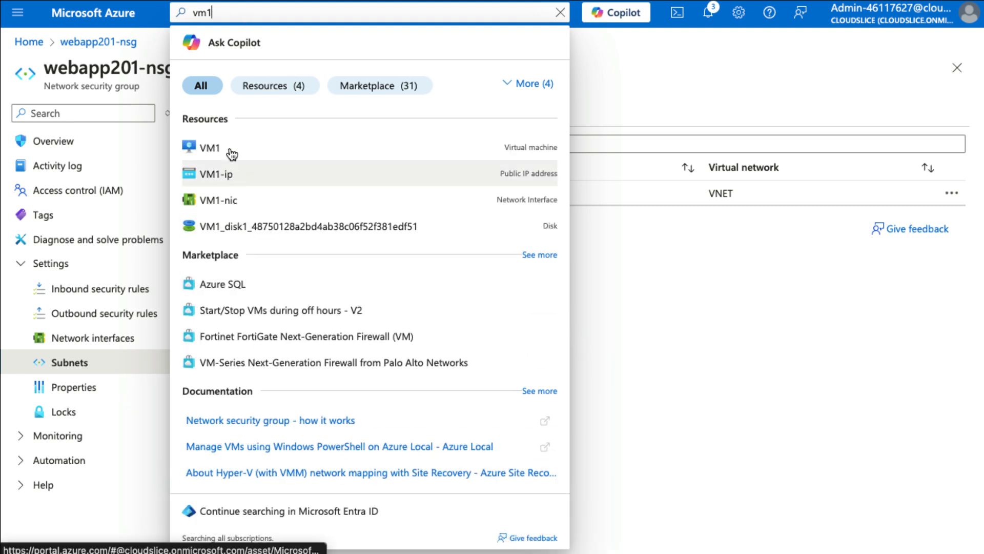
click(218, 150)
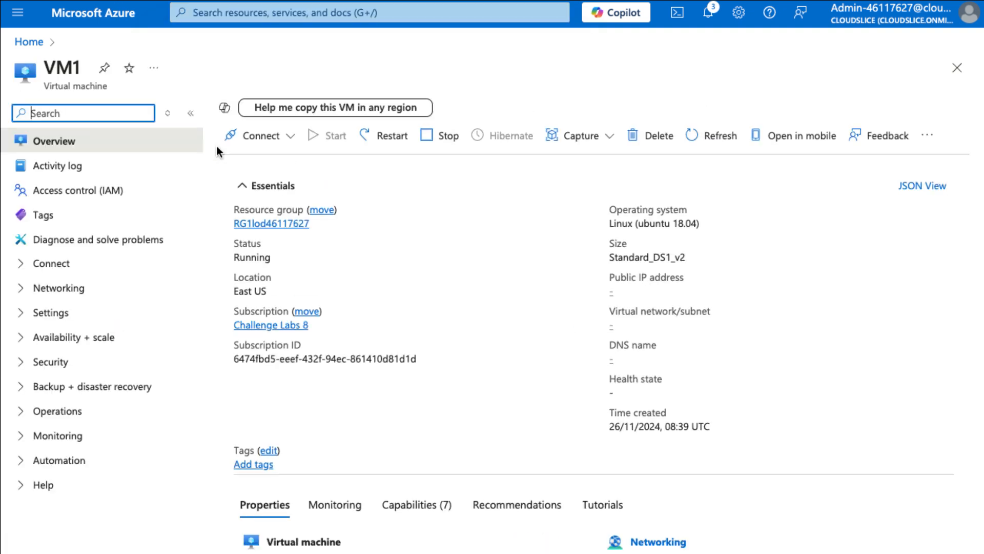
click(60, 289)
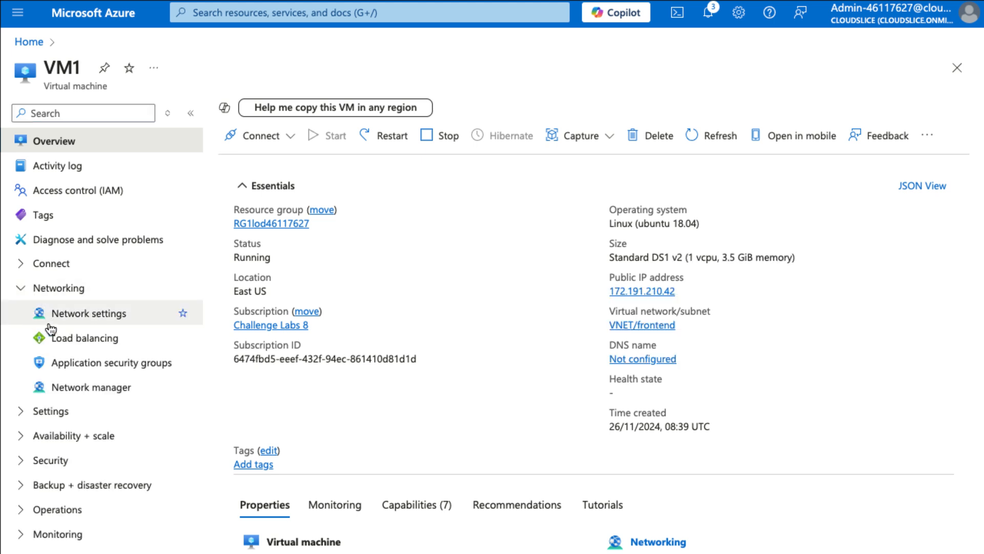
click(116, 369)
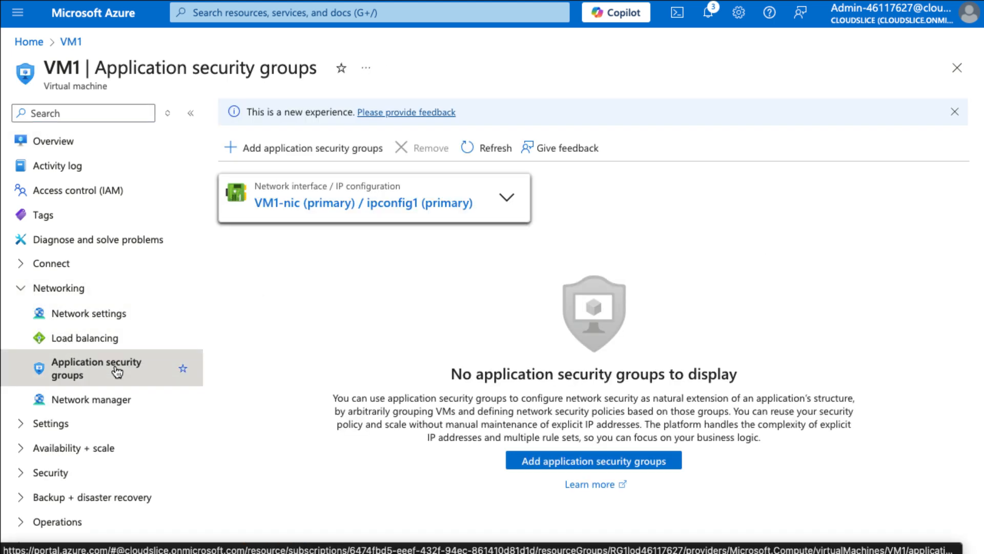
click(507, 197)
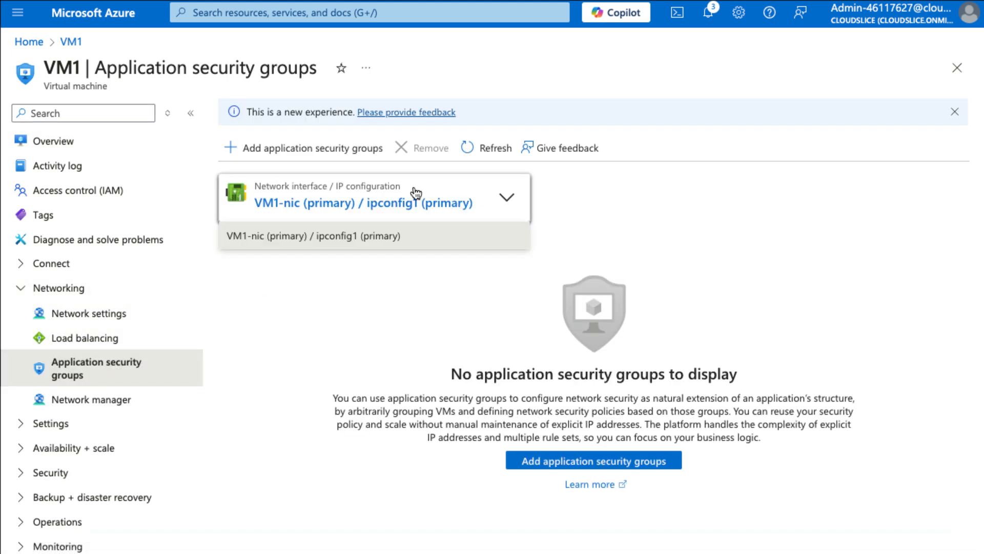
click(510, 200)
click(264, 151)
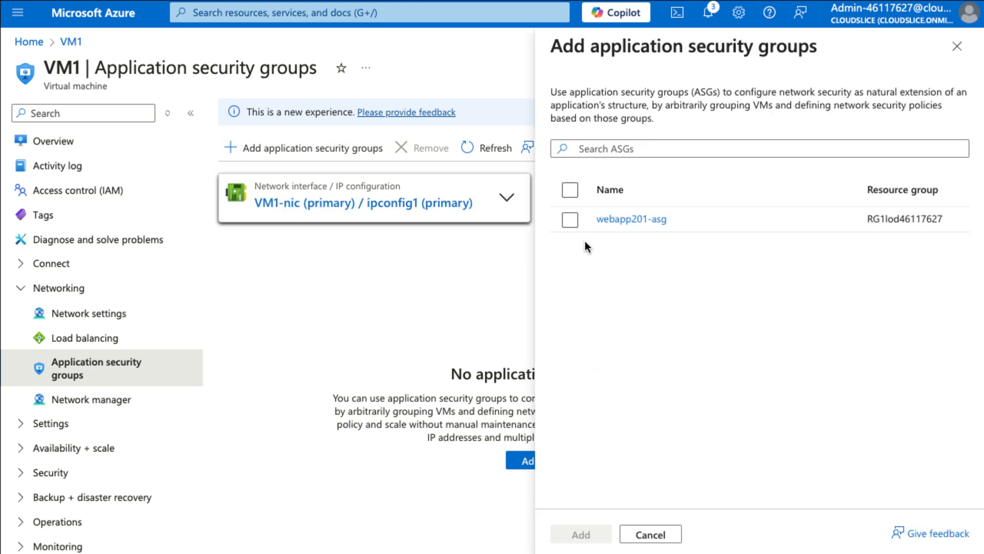
click(569, 220)
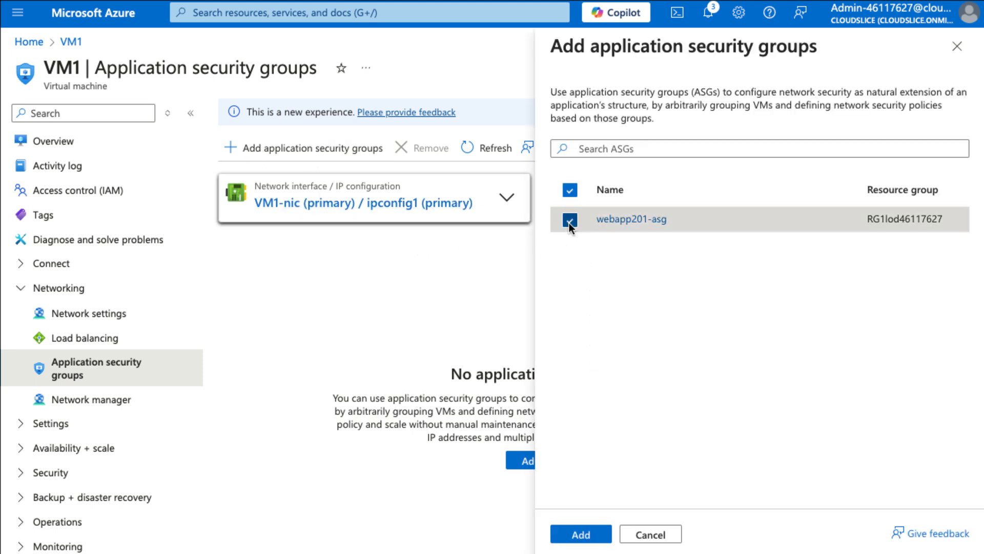
click(581, 534)
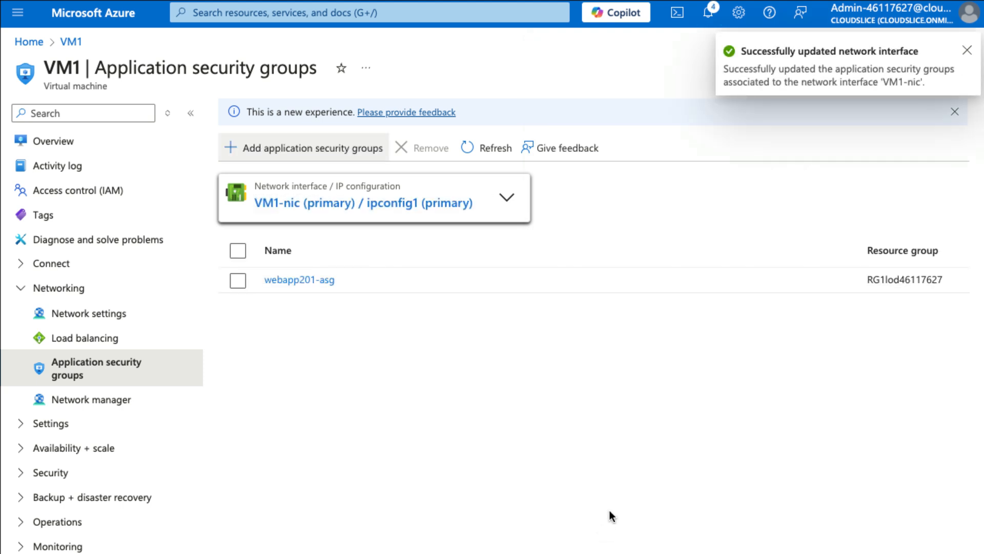
Open VM1's overview and copy its public IP address
click(60, 152)
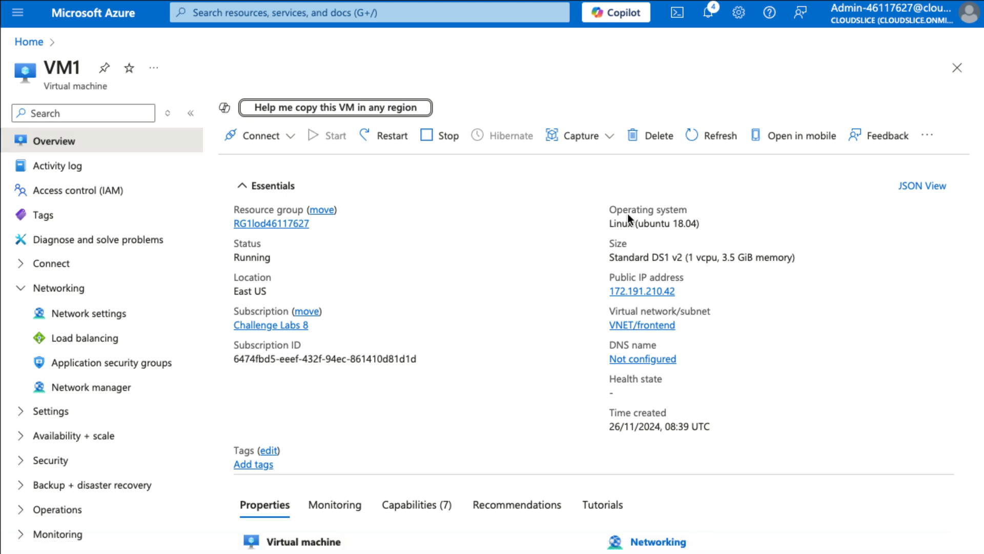
click(685, 292)
click(685, 292)
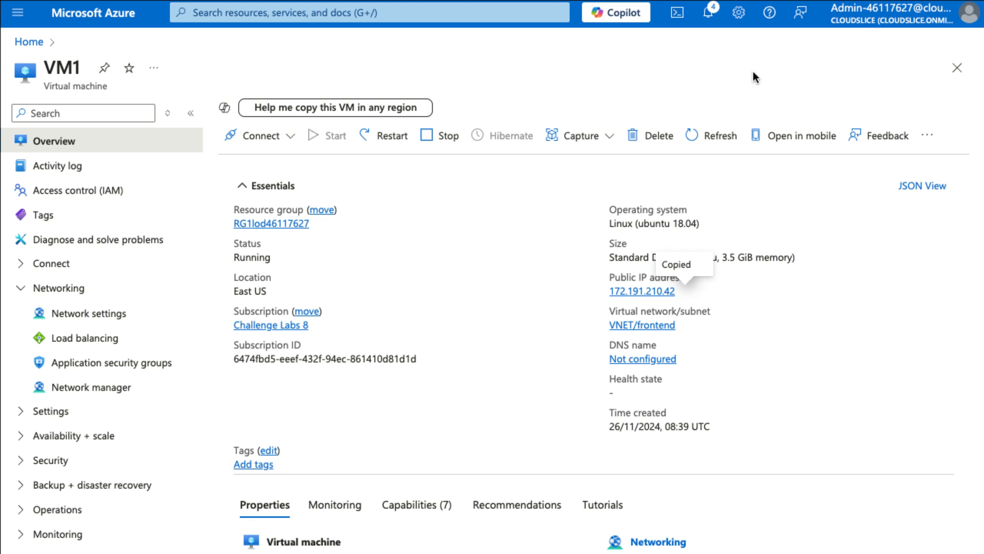
Start Cloud Shell in Bash with no storage account, using subscription Challenge Labs 8, and enlarge the shell pane
click(678, 14)
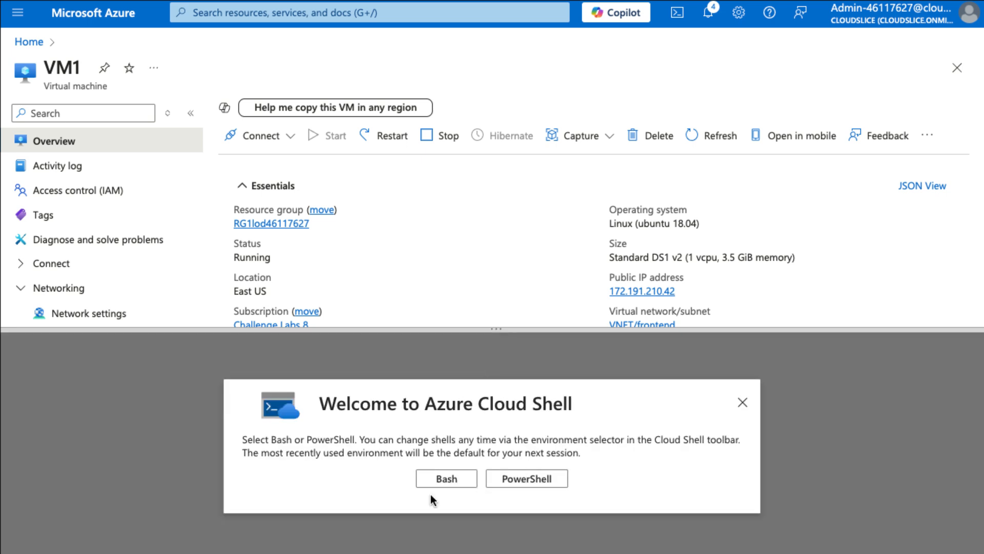
click(437, 481)
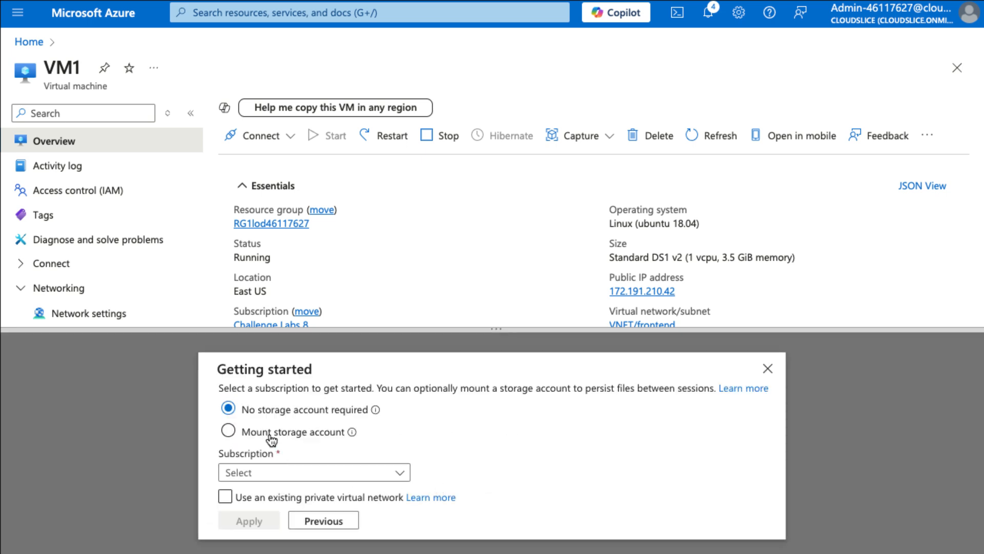
click(235, 495)
click(248, 473)
click(259, 524)
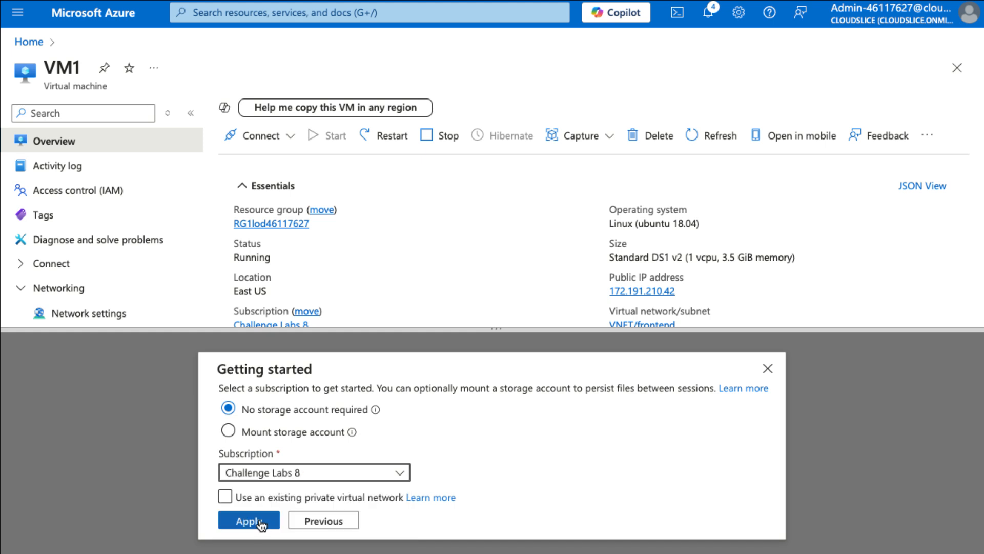
click(250, 519)
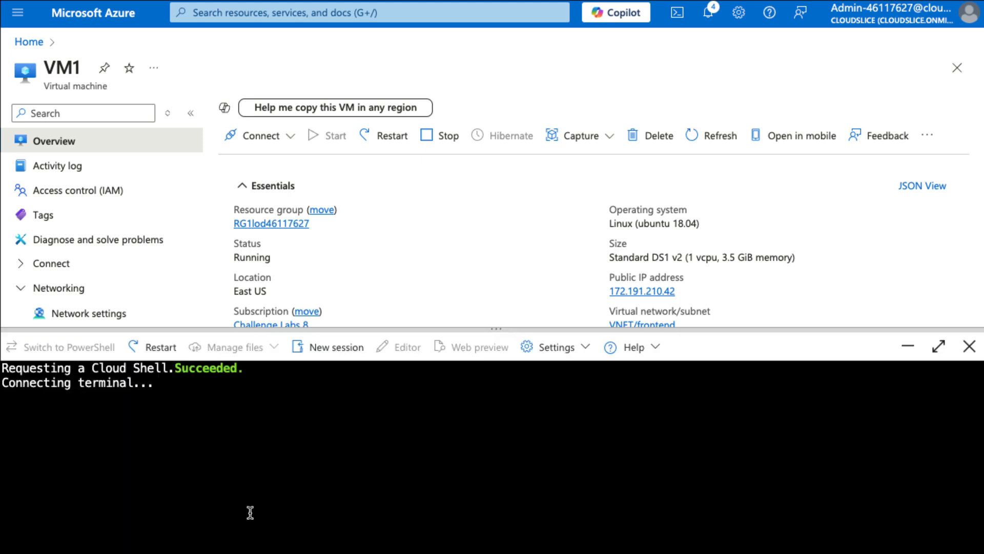
drag(500, 329, 496, 88)
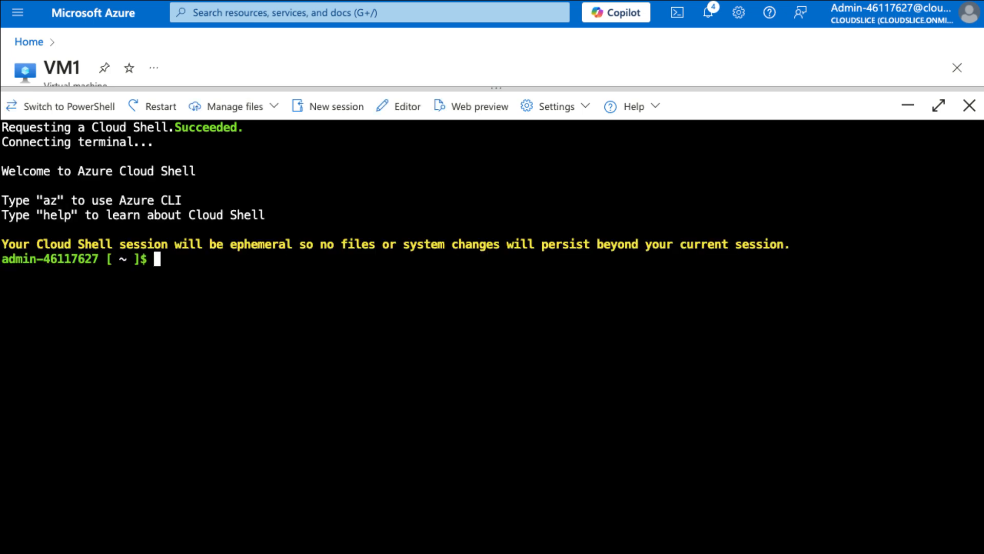
Try to SSH into 172.191.210.42 as azureadmin, abort the connection attempt, and close Cloud Shell
text(ssh azureadmin@172)
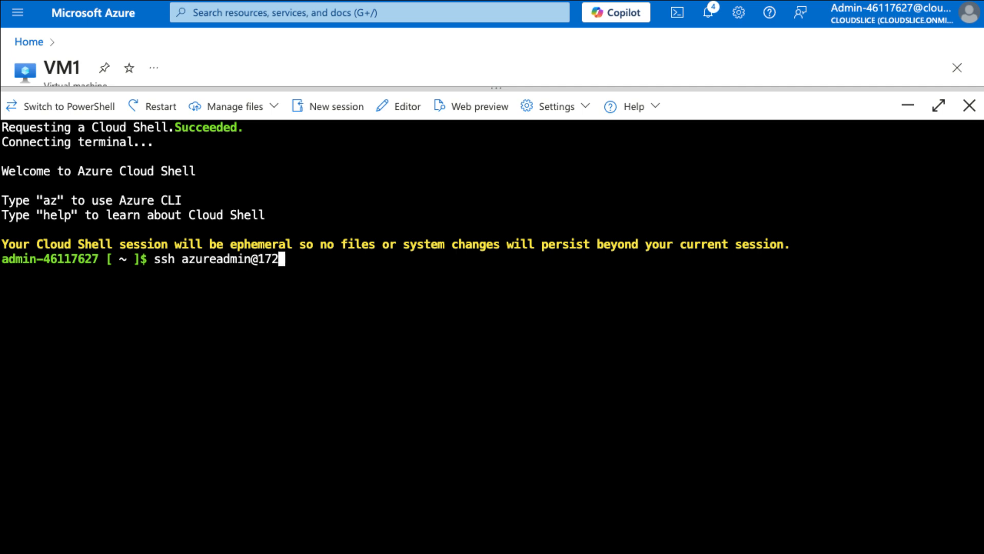
text(.191.210)
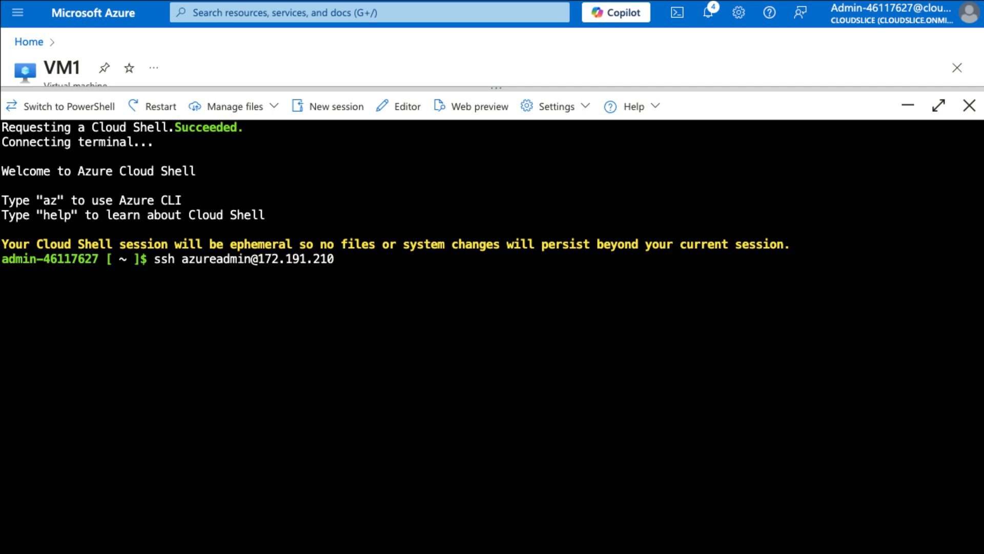
text(.42)
key(Return)
click(112, 370)
key(ctrl+c)
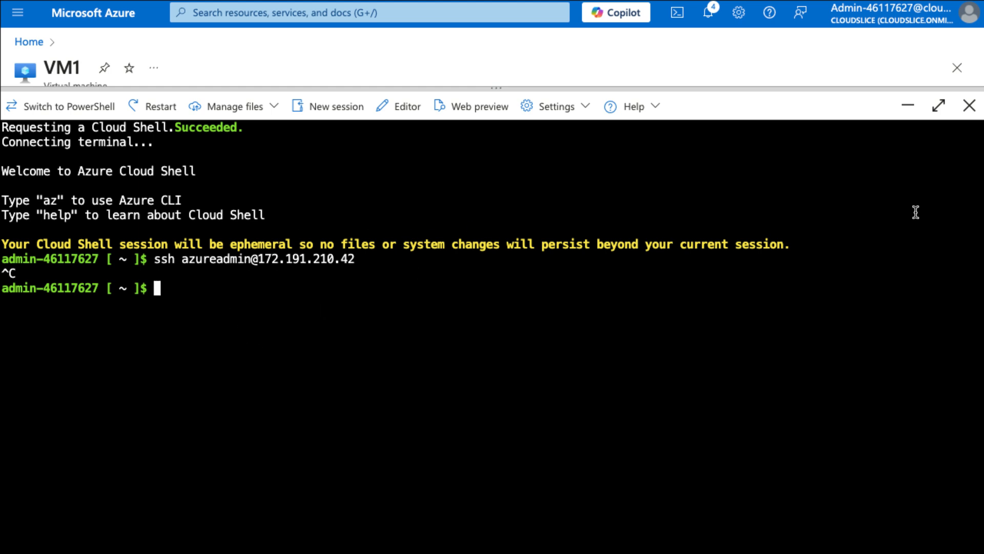
click(969, 108)
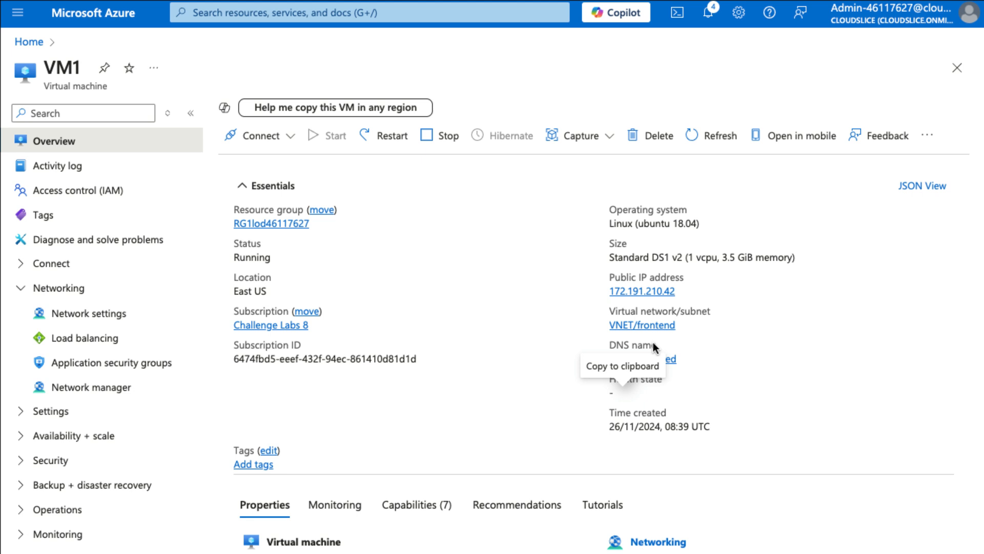
Begin an inbound security rule on webapp201-nsg with destination application security group webapp201-asg and service SSH
key(ctrl+slash)
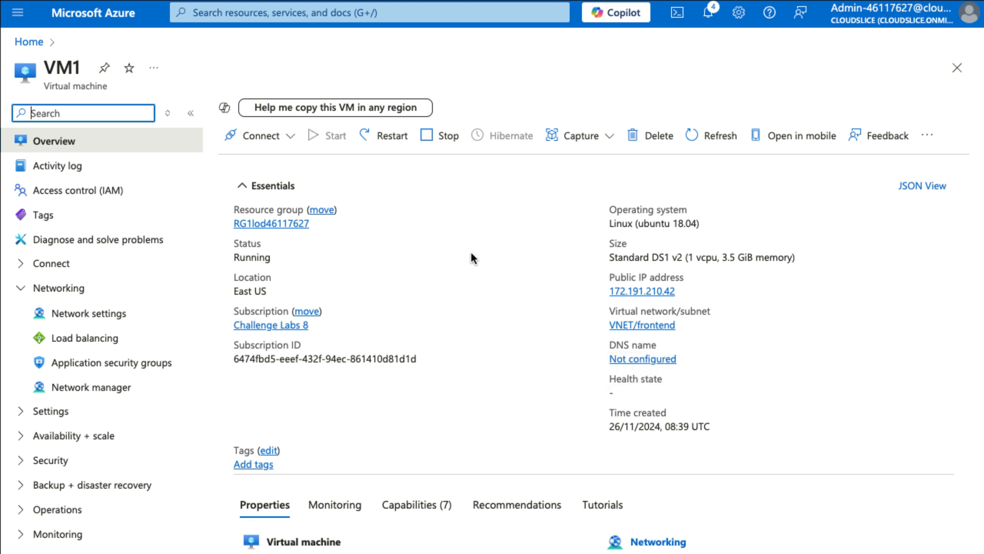
click(277, 13)
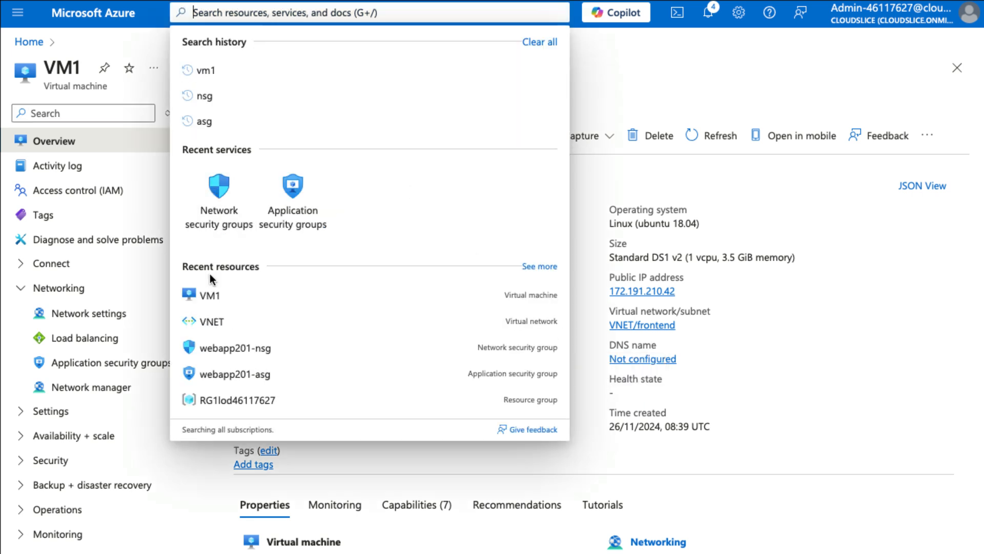
click(255, 351)
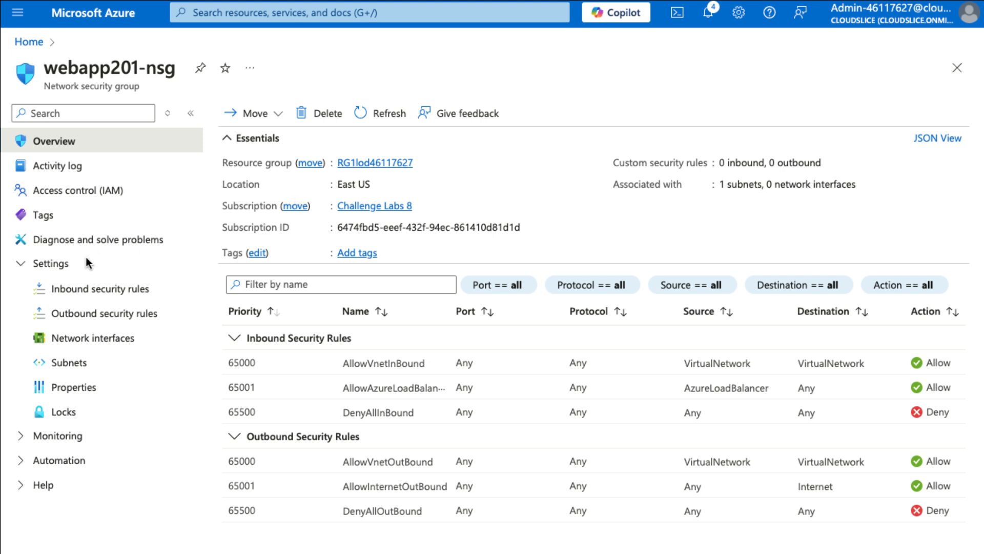
click(125, 290)
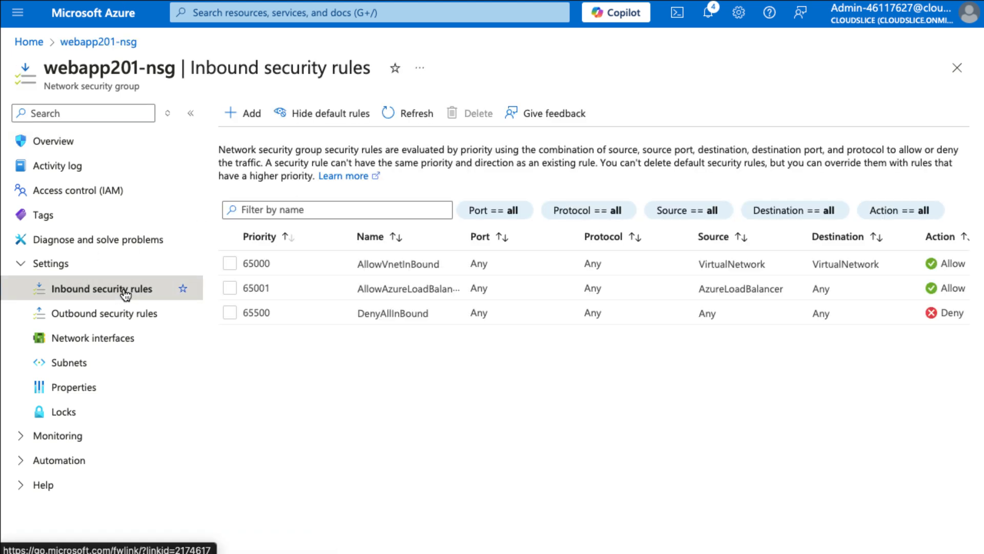
click(247, 115)
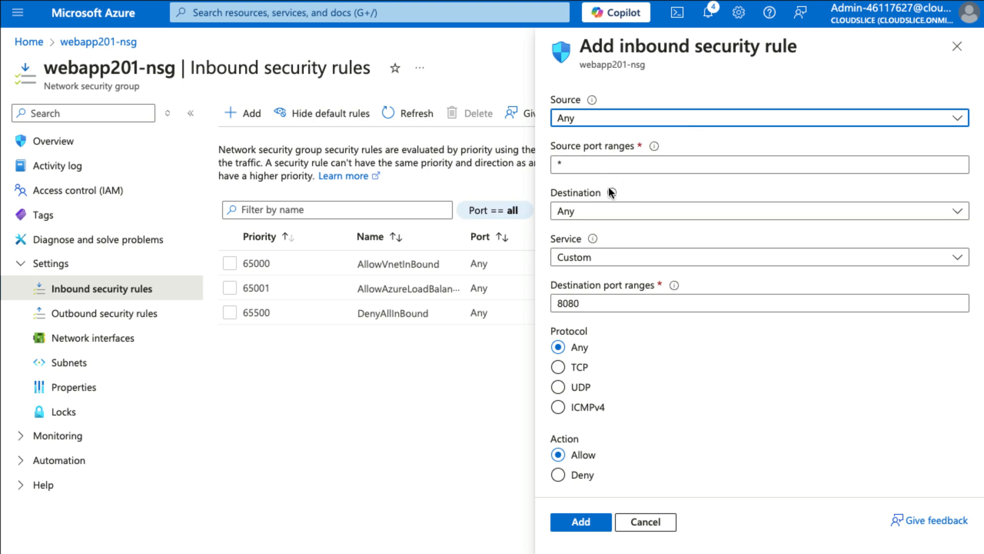
click(627, 215)
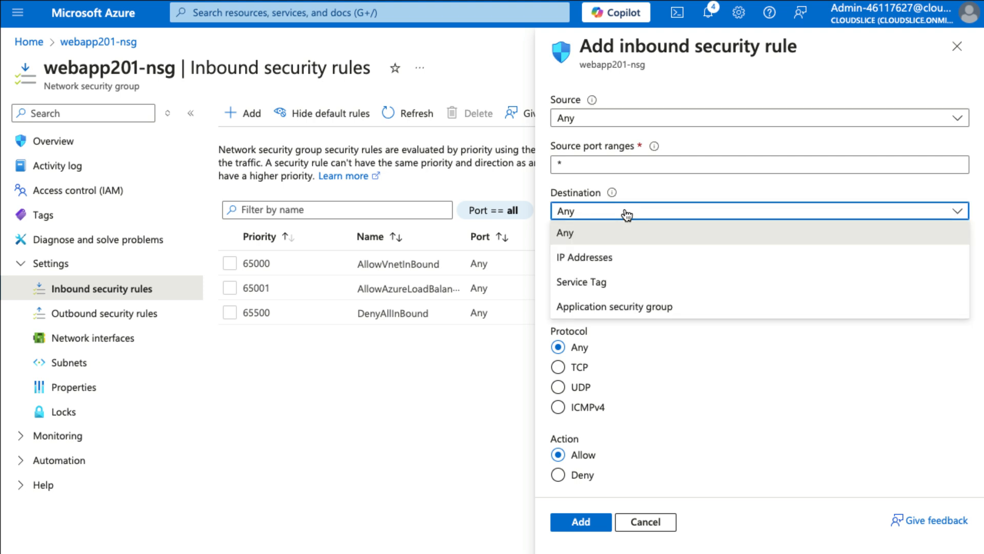
click(657, 308)
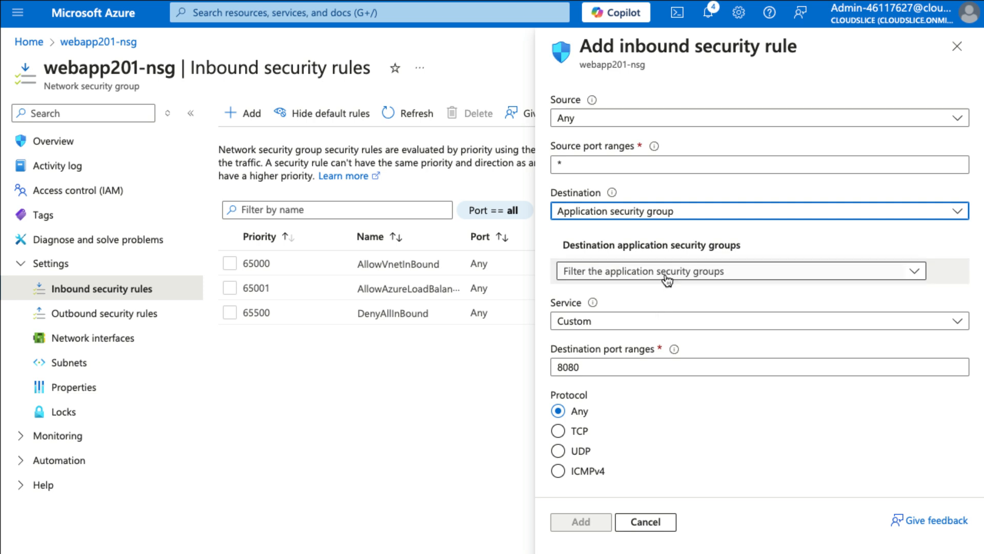
click(667, 272)
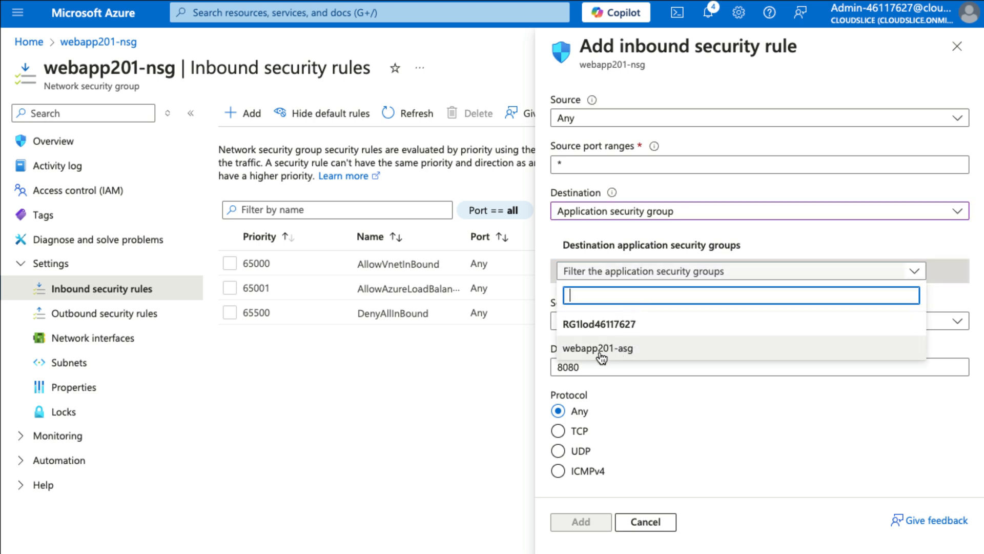
click(587, 352)
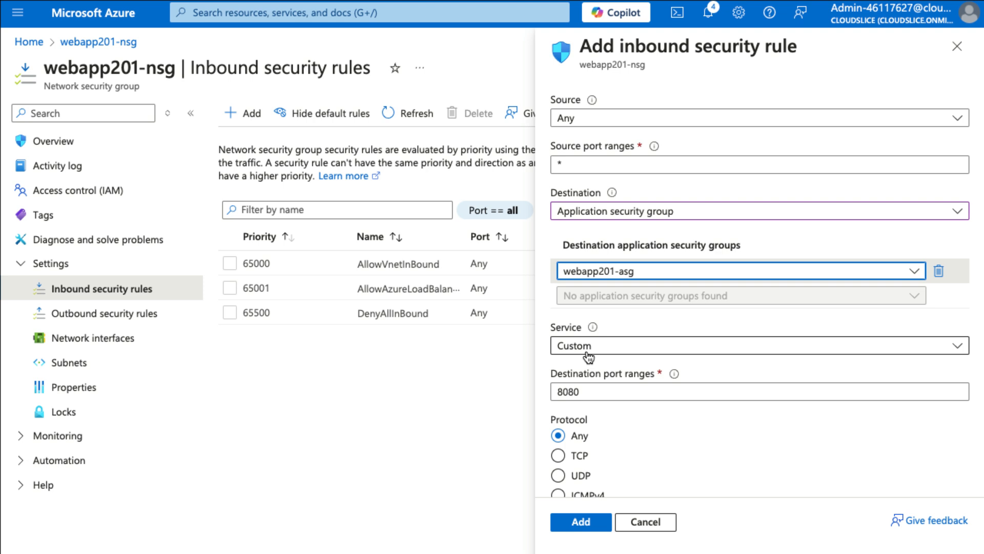
click(622, 351)
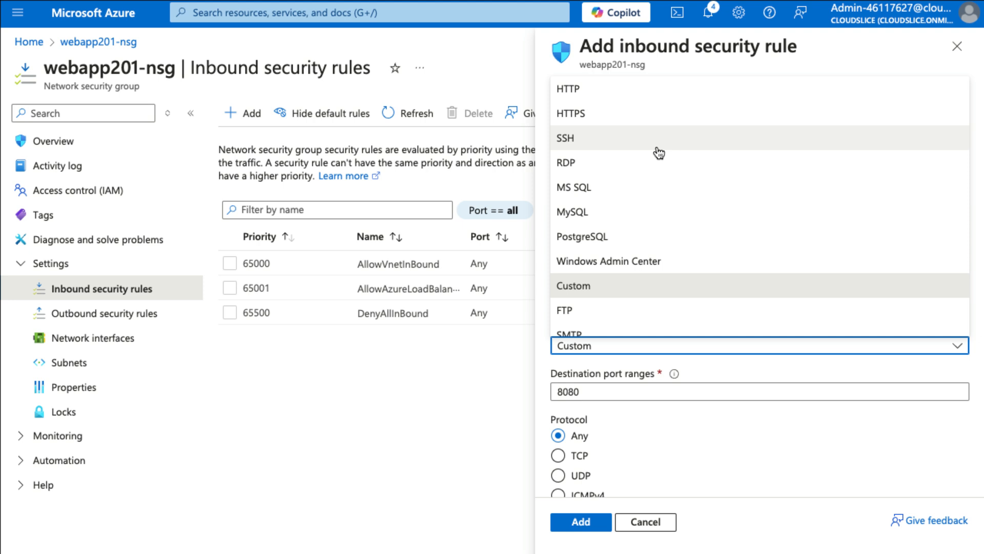
click(659, 153)
click(608, 348)
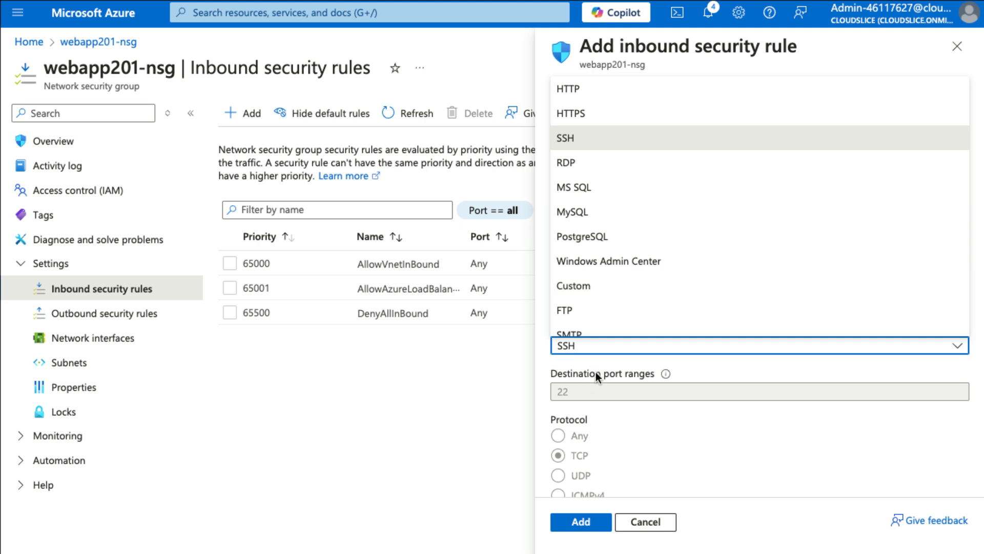
click(594, 352)
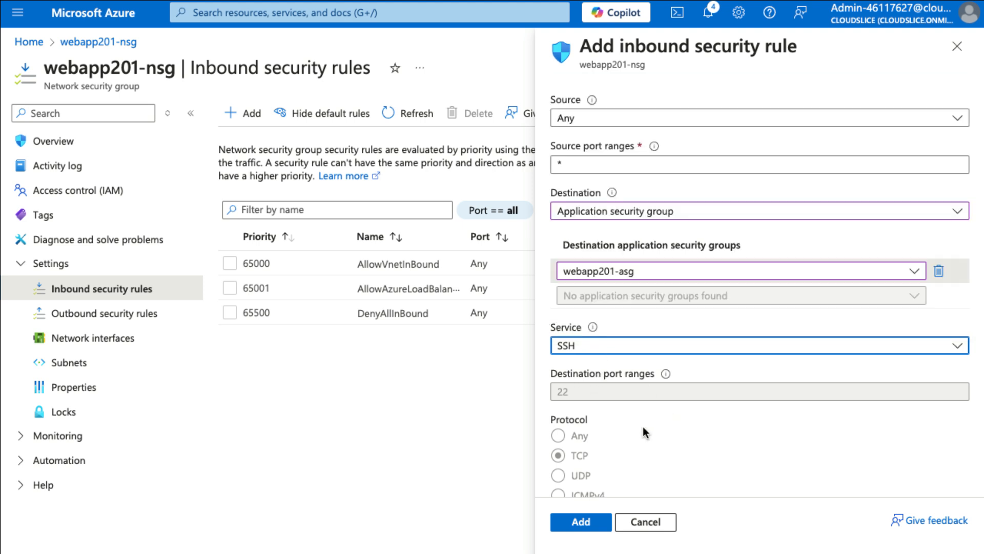
Set the rule's priority to 100 and add the inbound rule
scroll(643, 427, down, 2)
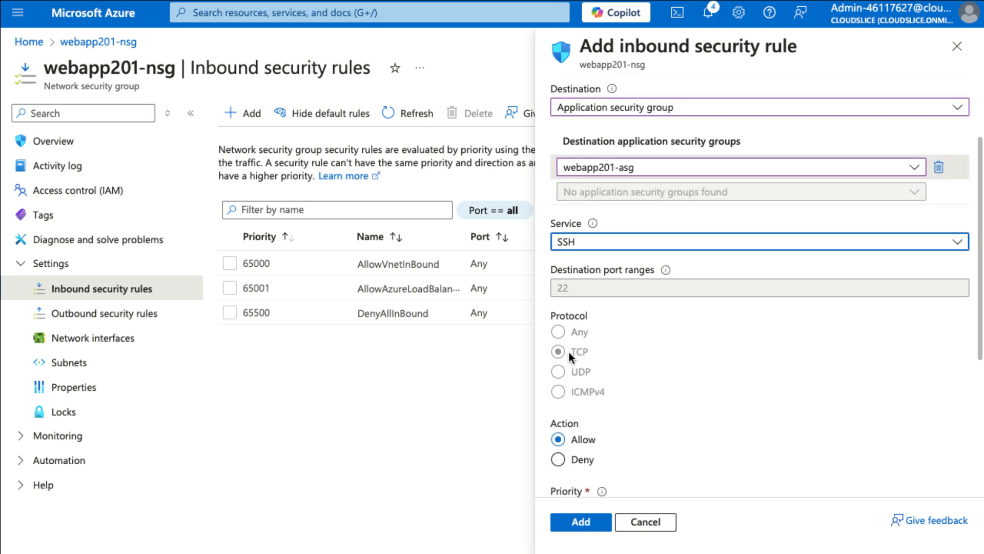
scroll(660, 418, down, 3)
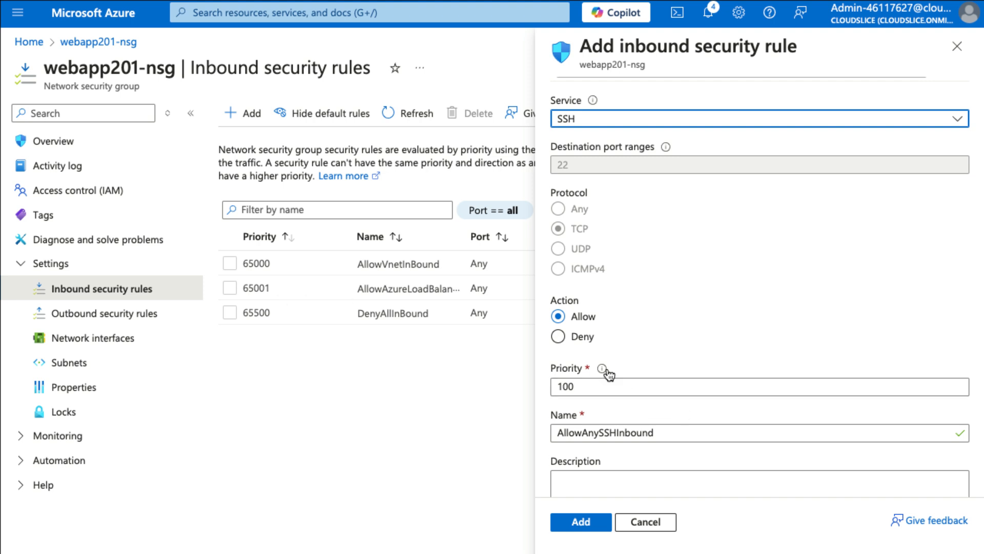
mouse_move(603, 369)
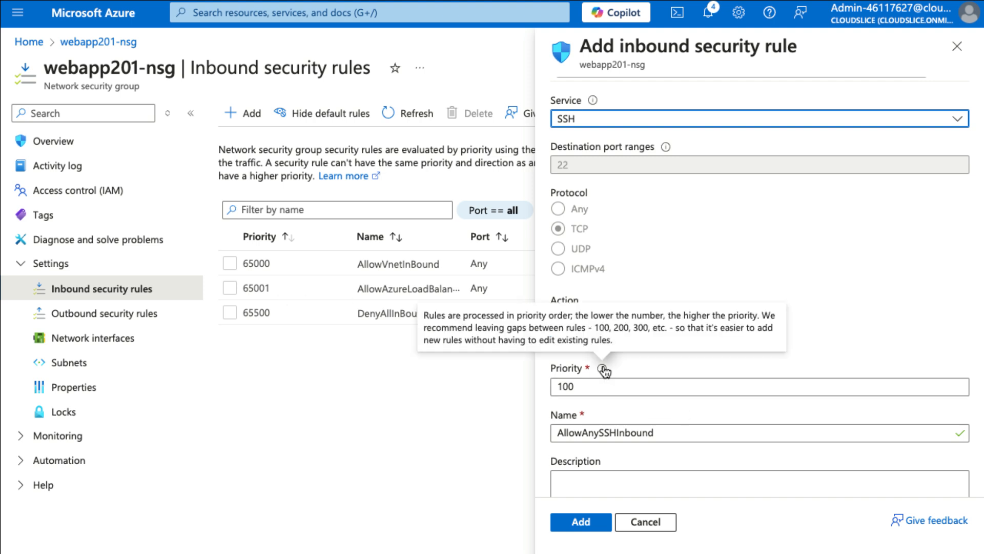
double_click(593, 380)
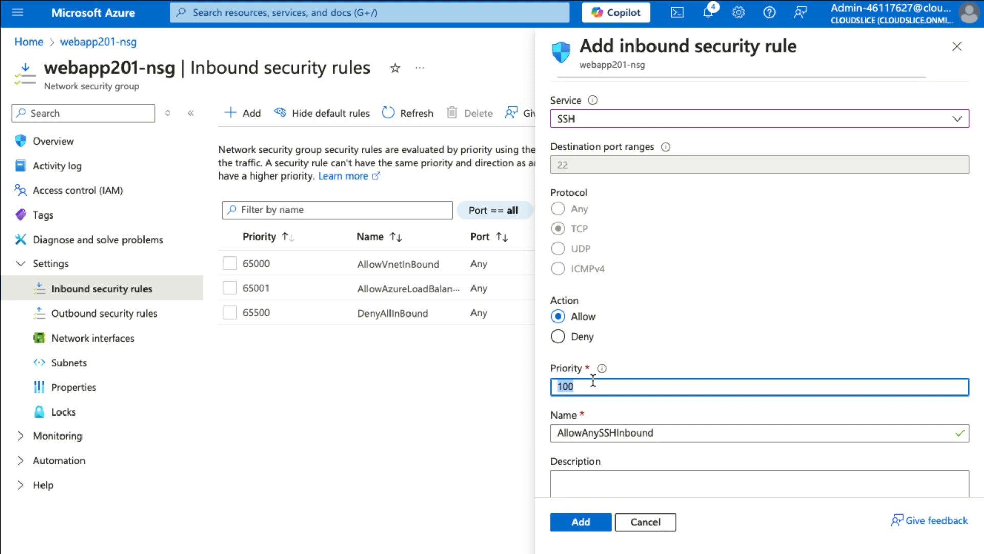
text(10000)
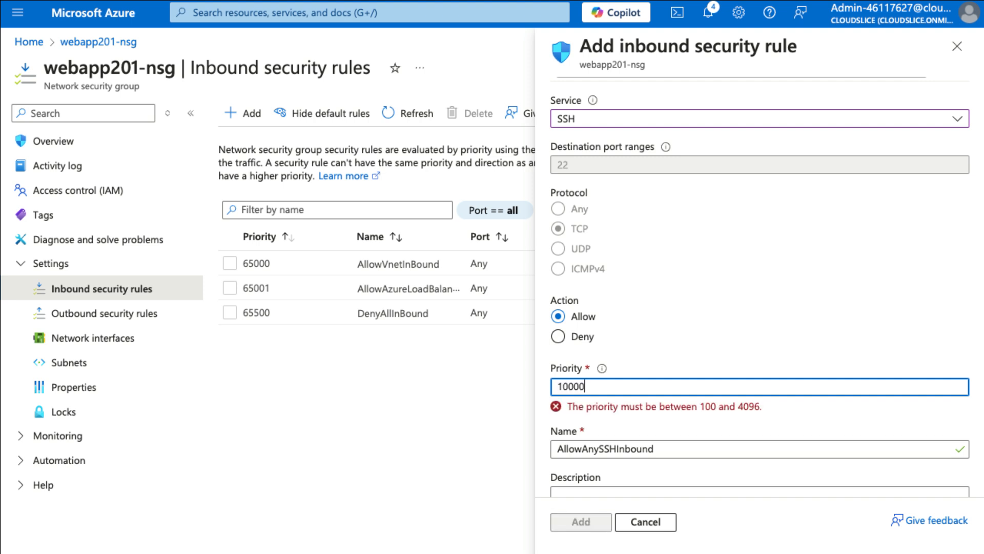
key(BackSpace)
key(BackSpace)
key(BackSpace)
key(BackSpace)
key(BackSpace)
text(4096)
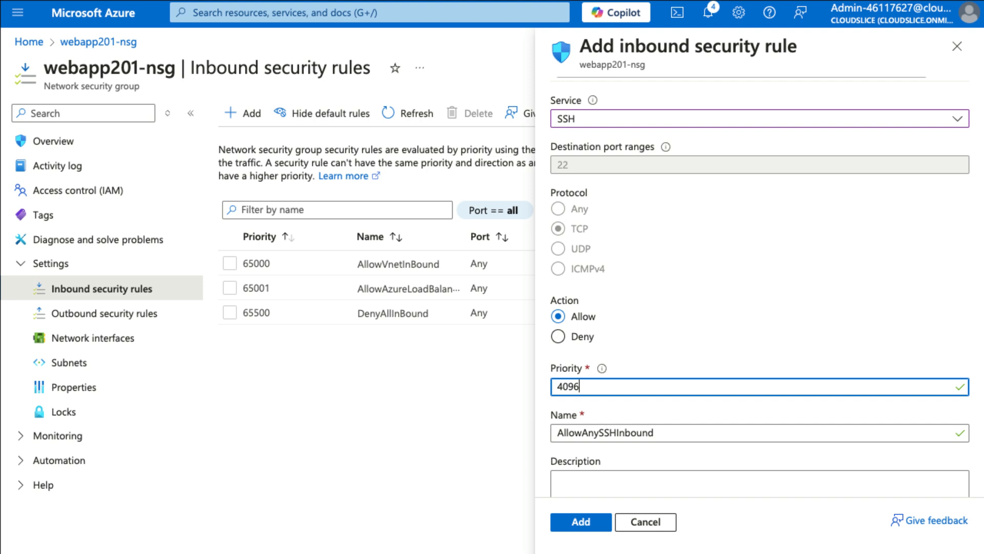
key(BackSpace)
key(BackSpace)
key(BackSpace)
key(BackSpace)
text(100)
click(573, 524)
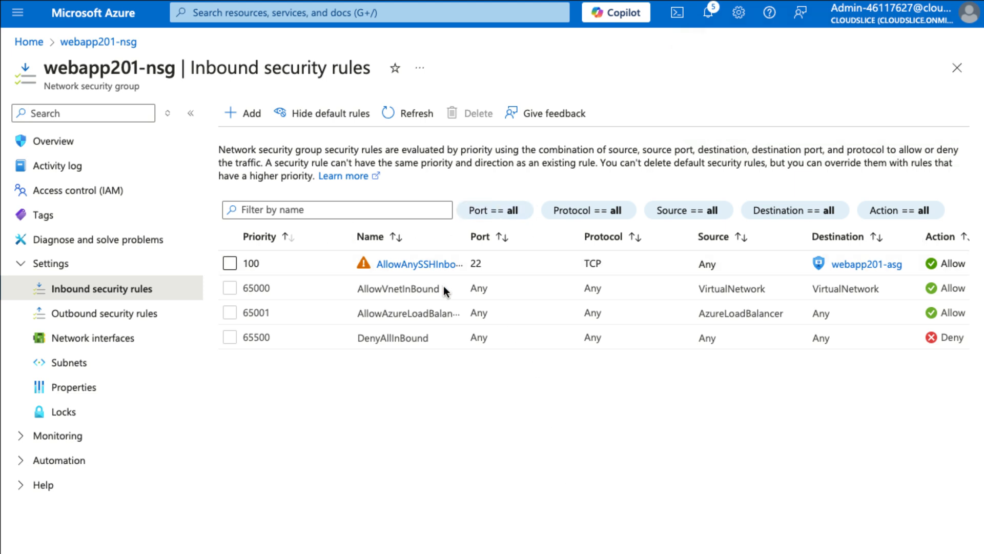
click(876, 267)
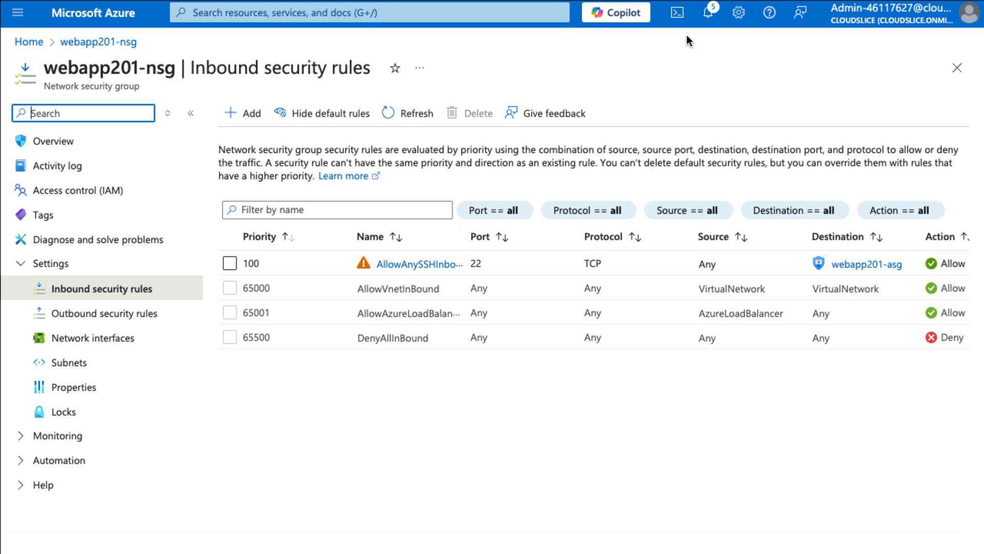
click(677, 13)
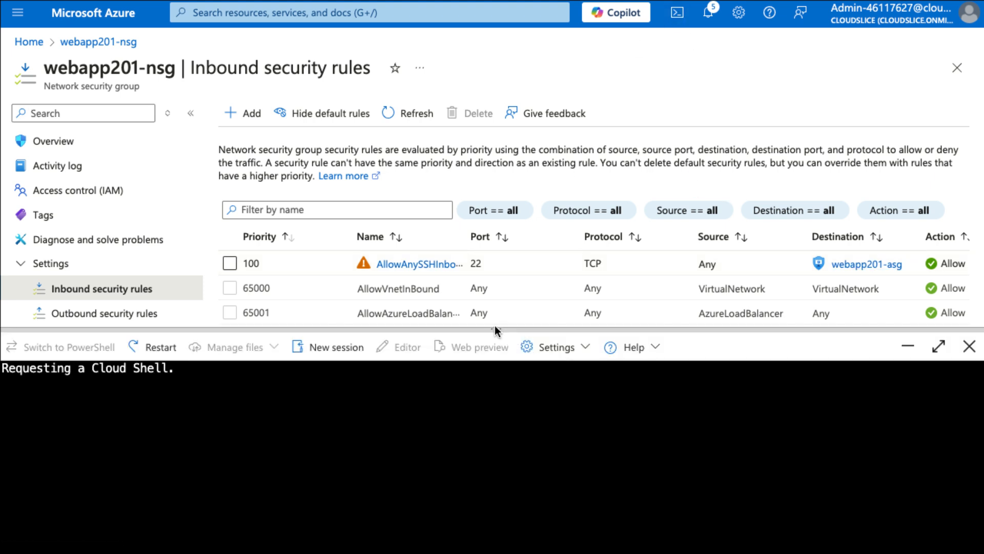
drag(495, 328, 497, 248)
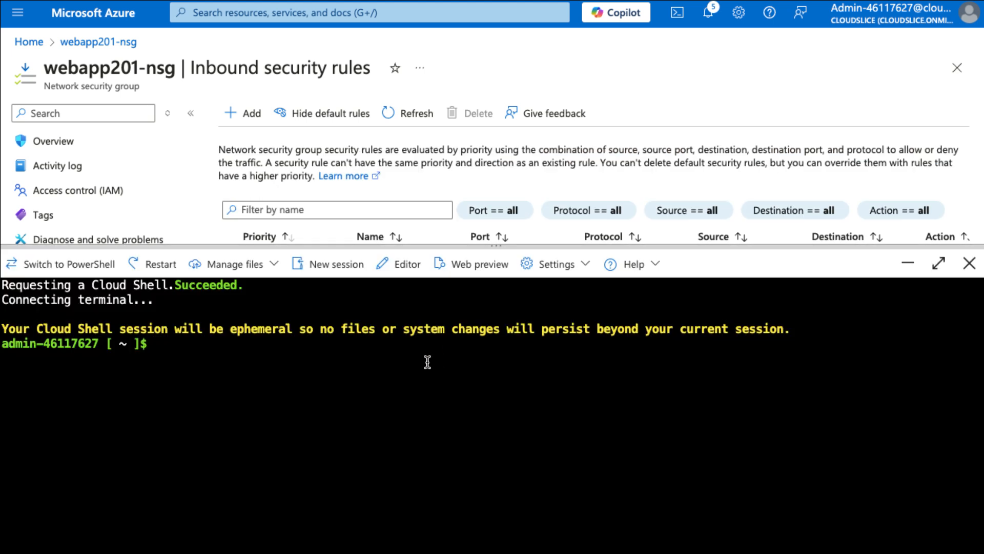
click(428, 362)
key(ctrl+v)
key(Return)
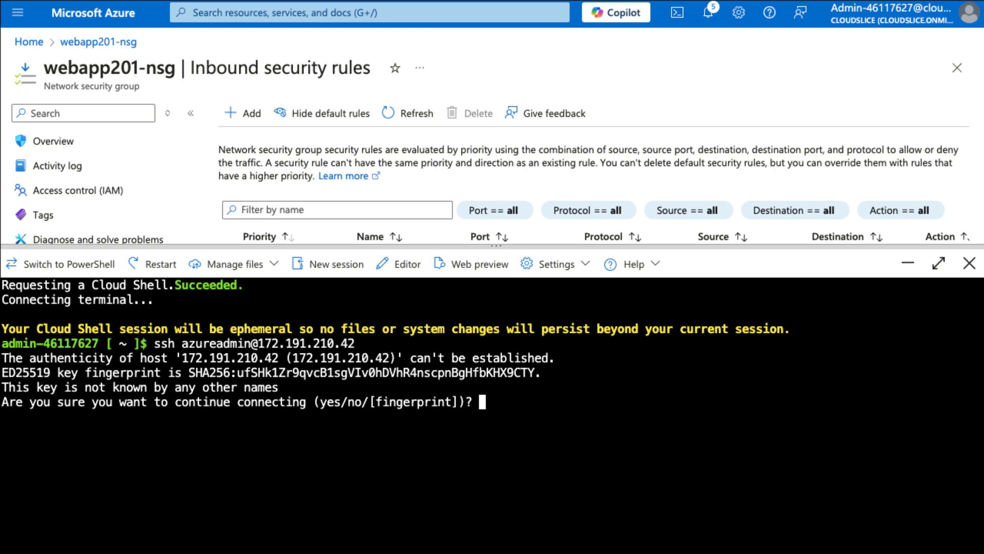
text(yes)
key(Return)
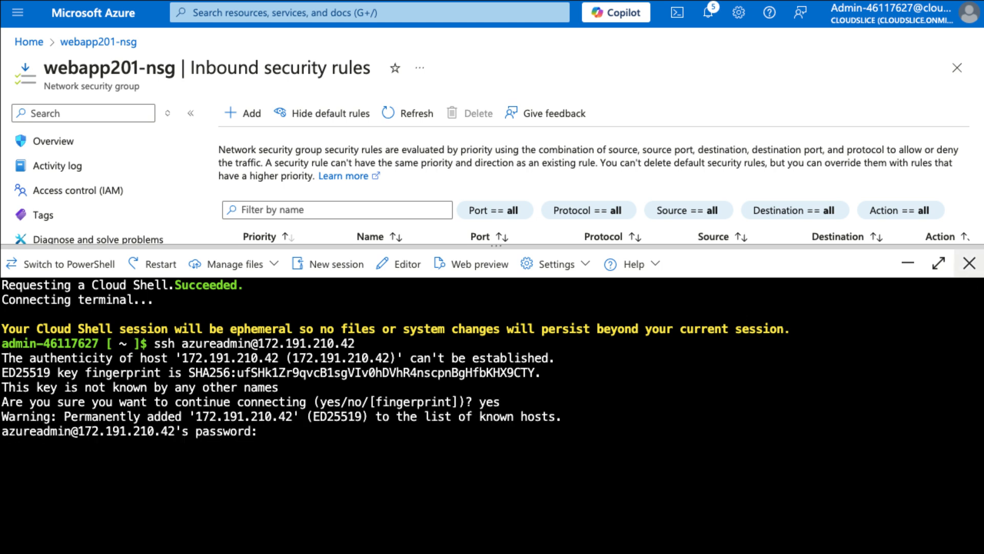
Log into VM1 by entering the azureadmin account password at the SSH prompt, and close Cloud Shell
click(298, 433)
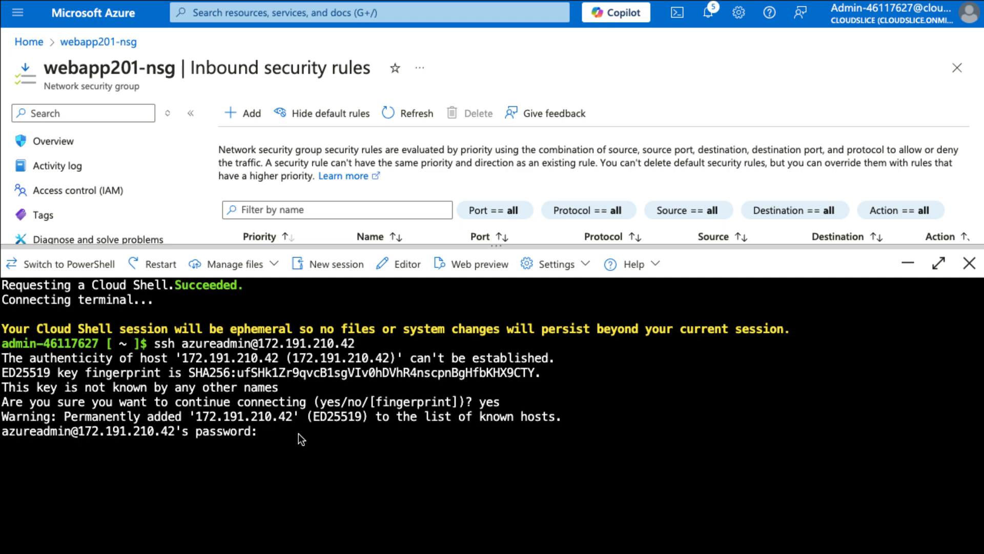
key(Return)
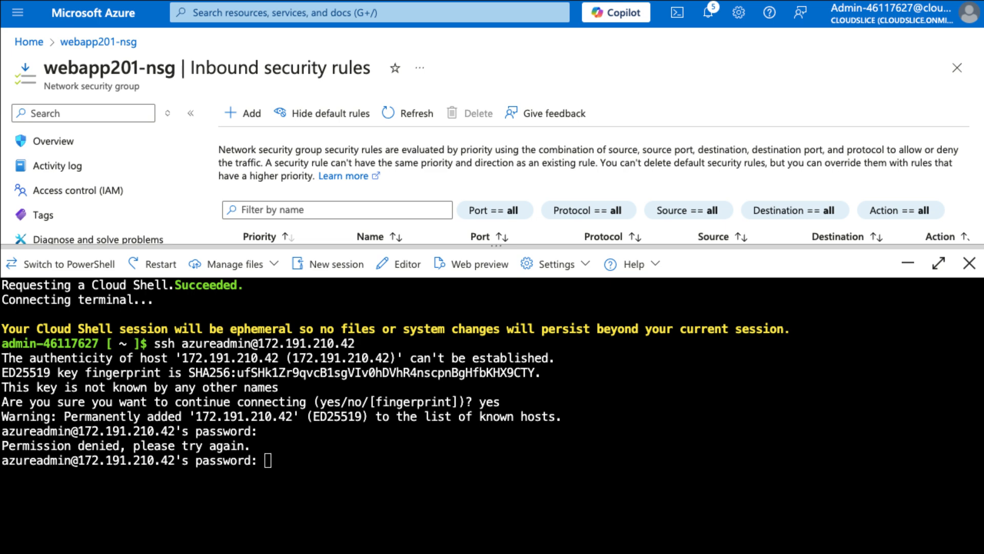
key(Return)
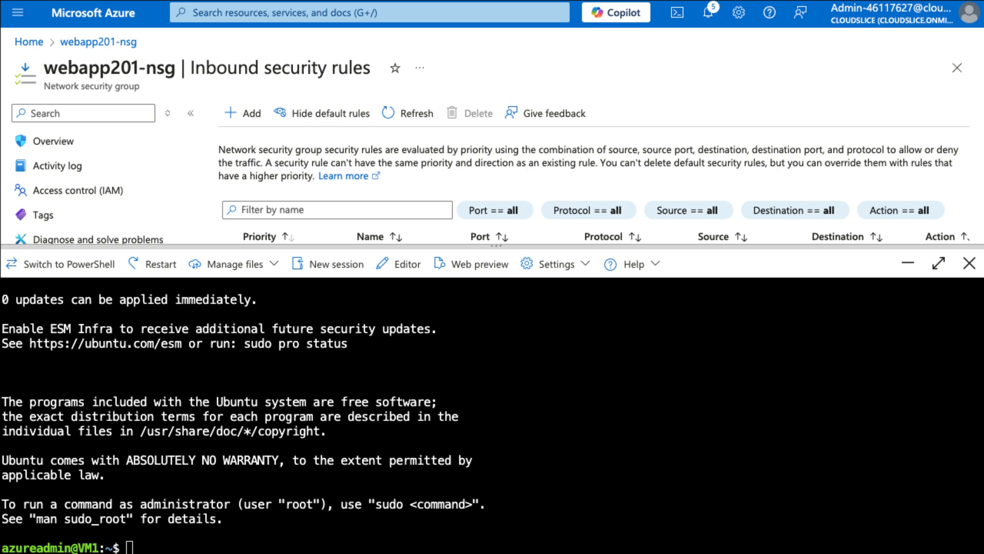
click(969, 263)
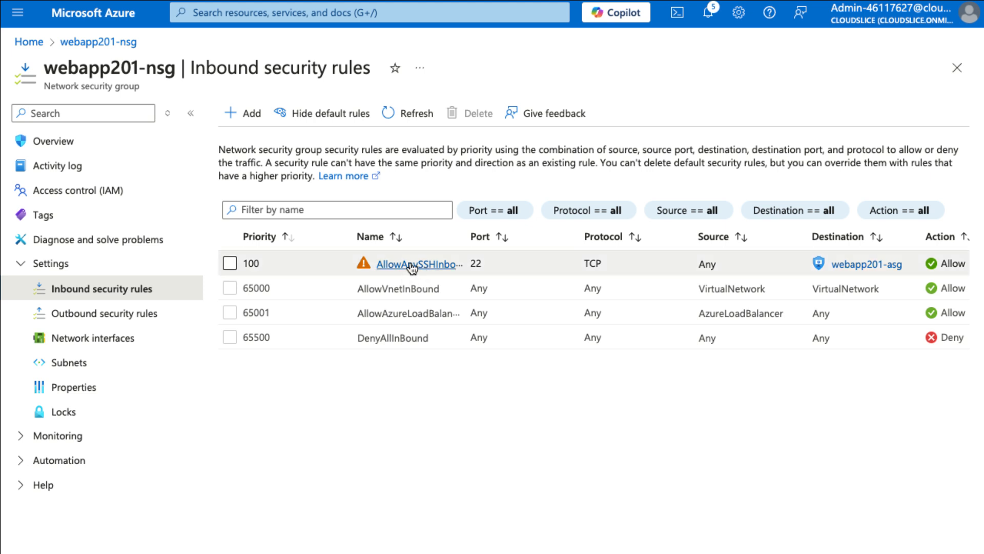
Delete the AllowAnySSHInbound rule from webapp201-nsg's inbound security rules
click(230, 263)
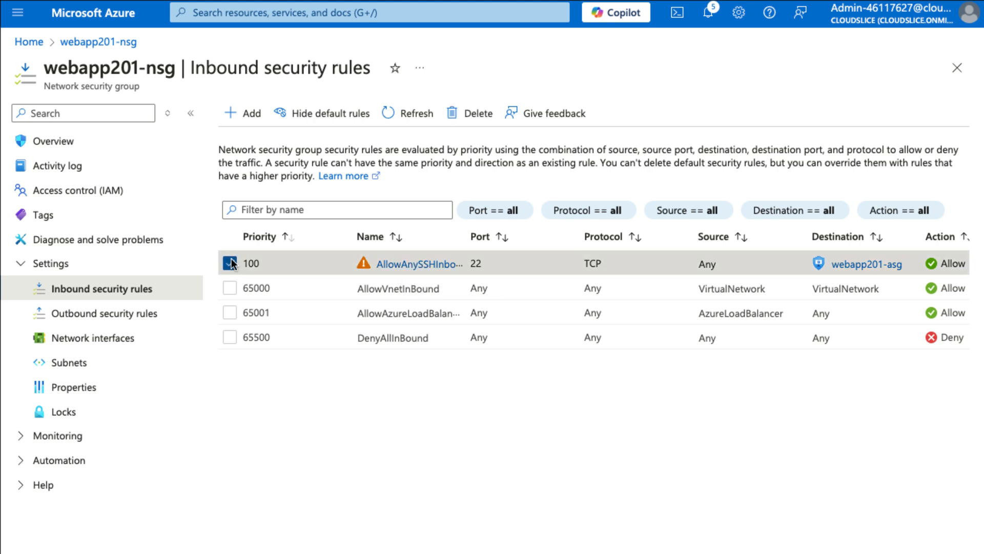
click(476, 122)
click(270, 197)
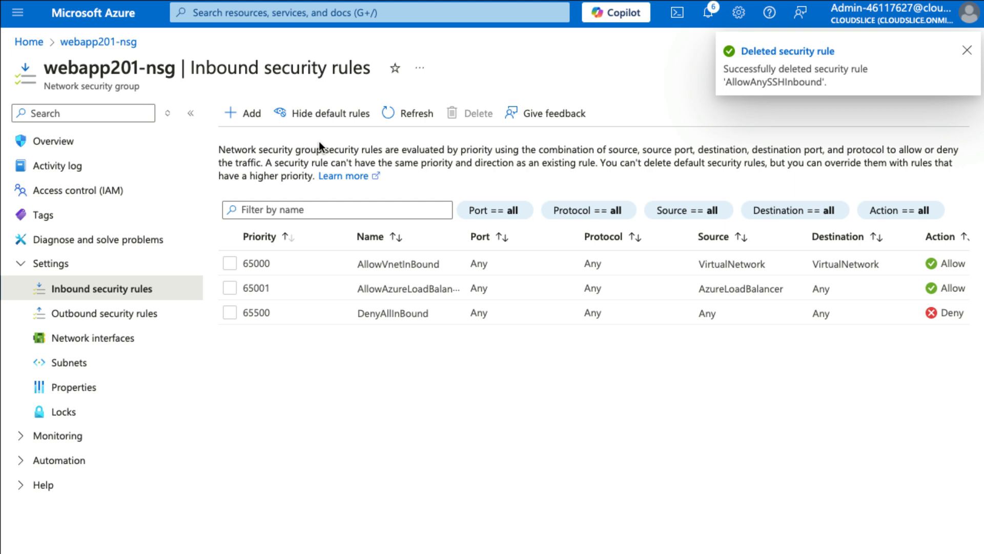
Begin a new inbound security rule with destination application security group webapp201-asg and service SSH
click(245, 112)
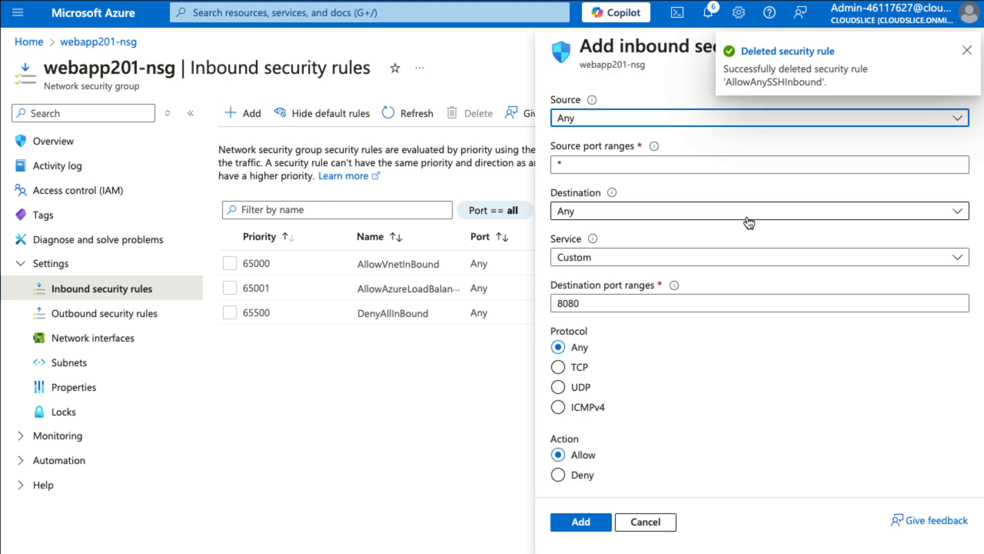
click(605, 212)
click(616, 306)
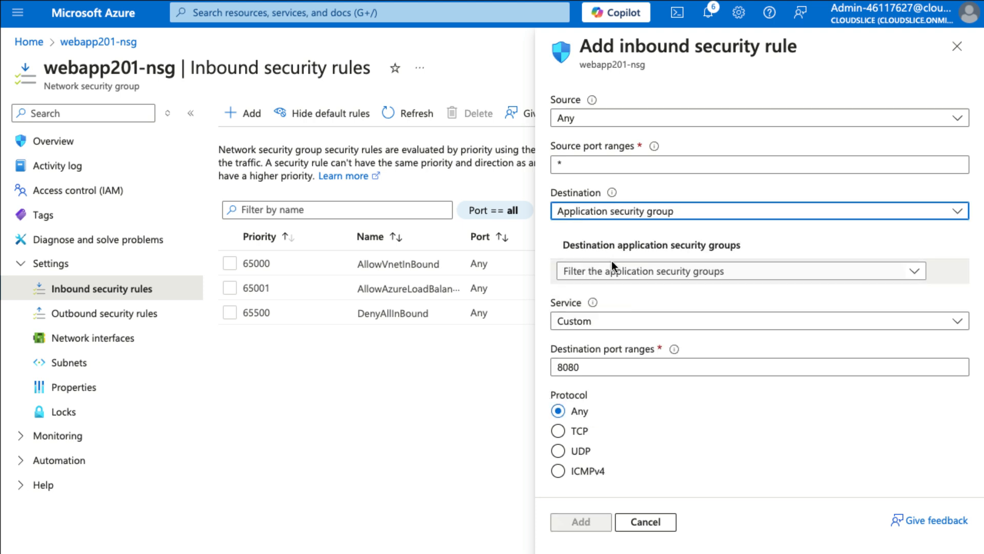
click(614, 276)
click(613, 348)
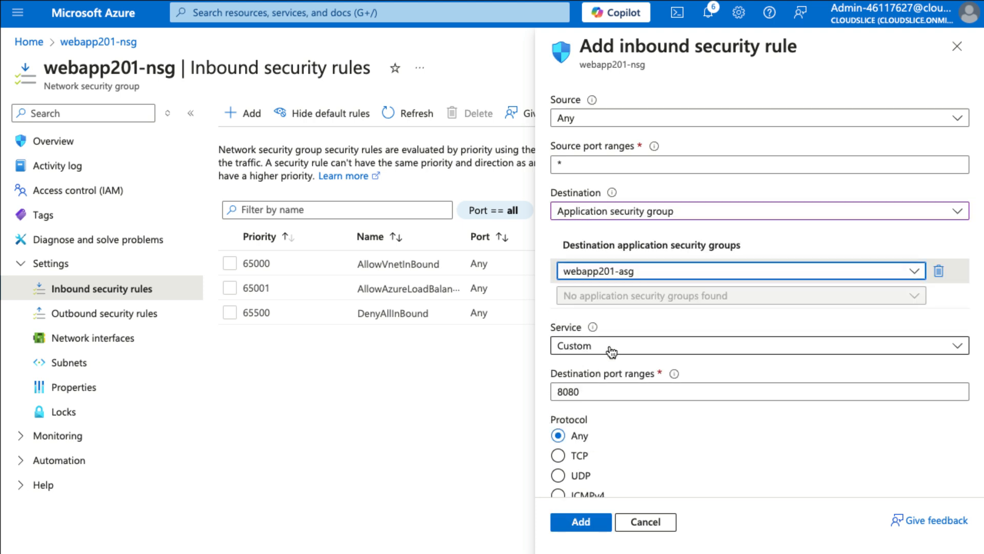
click(611, 351)
click(652, 137)
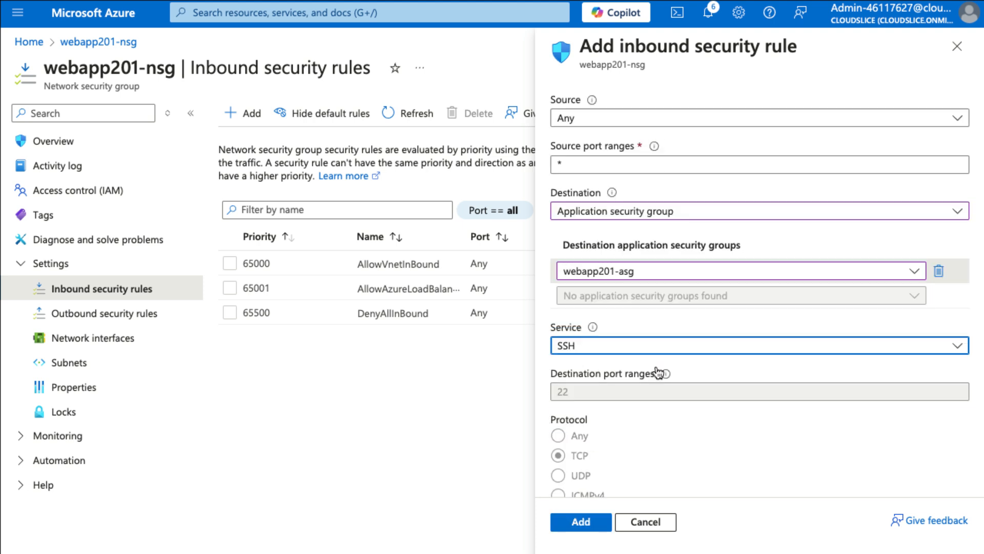
Rename the rule AllowSSH and add the inbound rule
scroll(656, 389, down, 7)
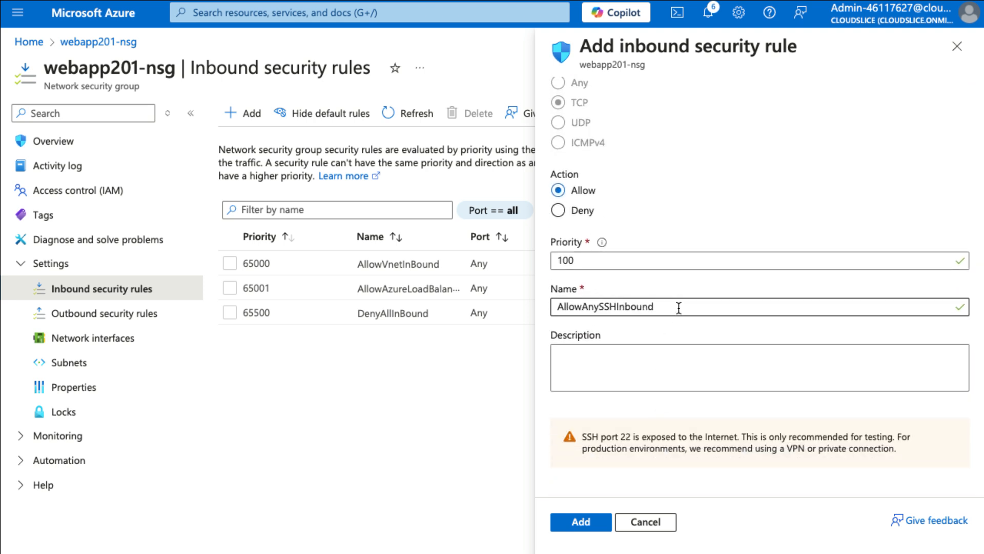
double_click(679, 307)
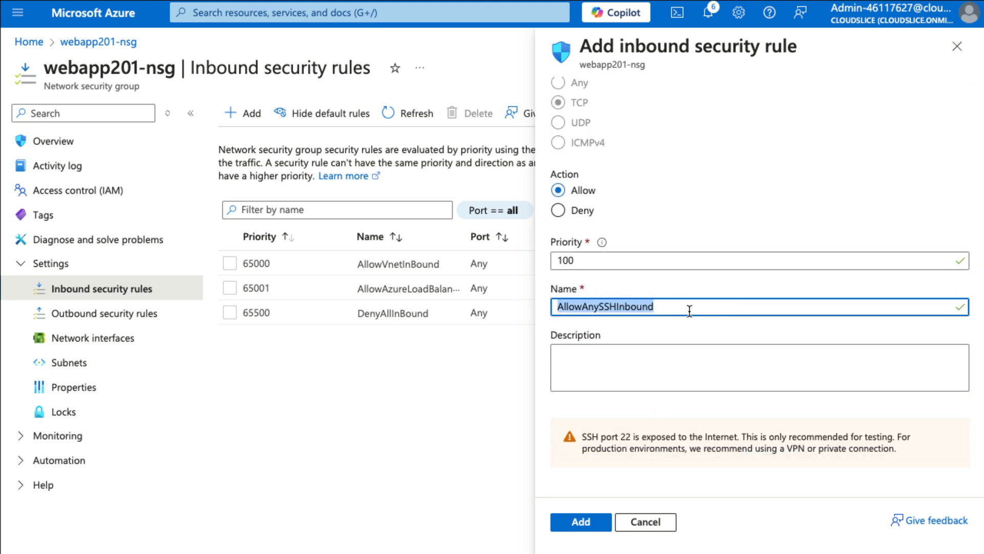
click(688, 311)
drag(582, 307, 606, 308)
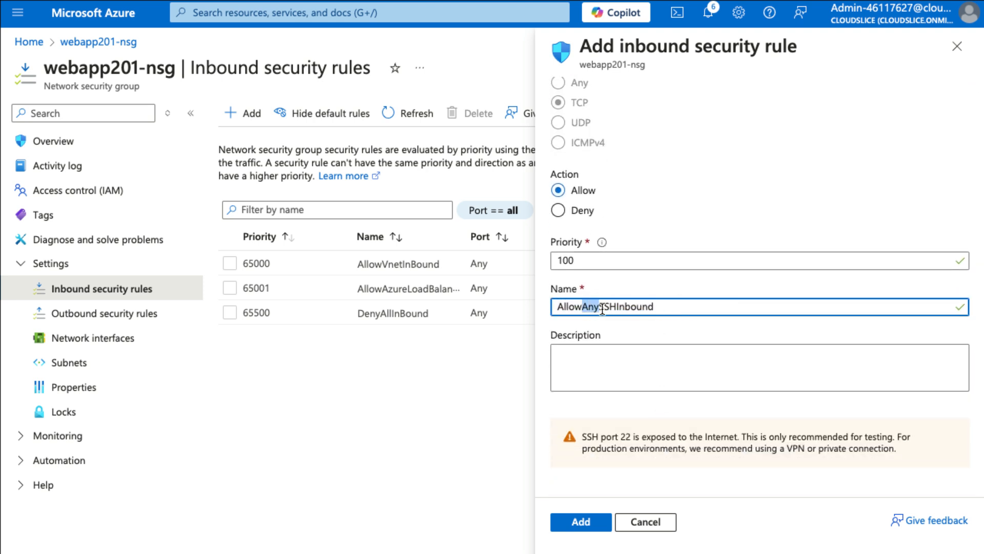
key(BackSpace)
drag(632, 385, 604, 385)
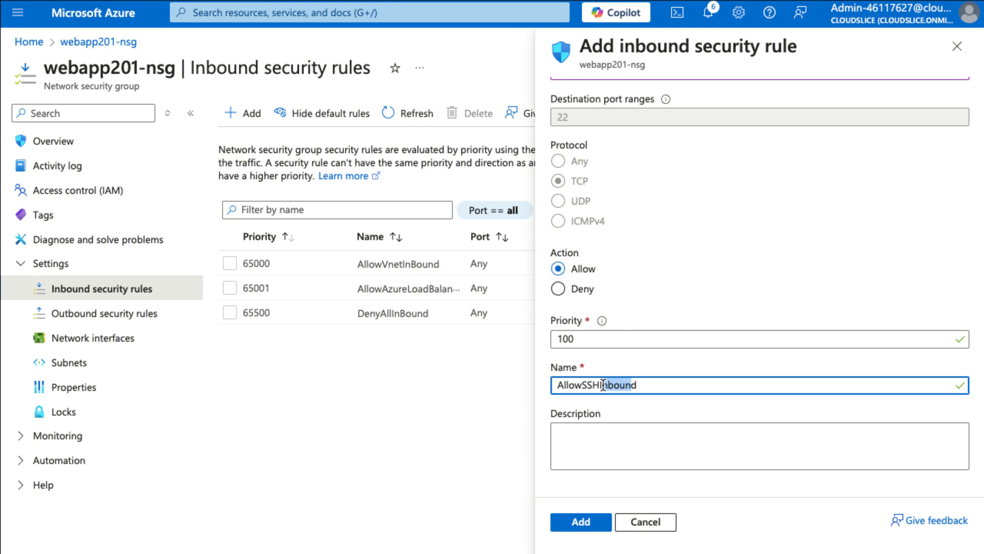
key(BackSpace)
key(BackSpace)
key(BackSpace)
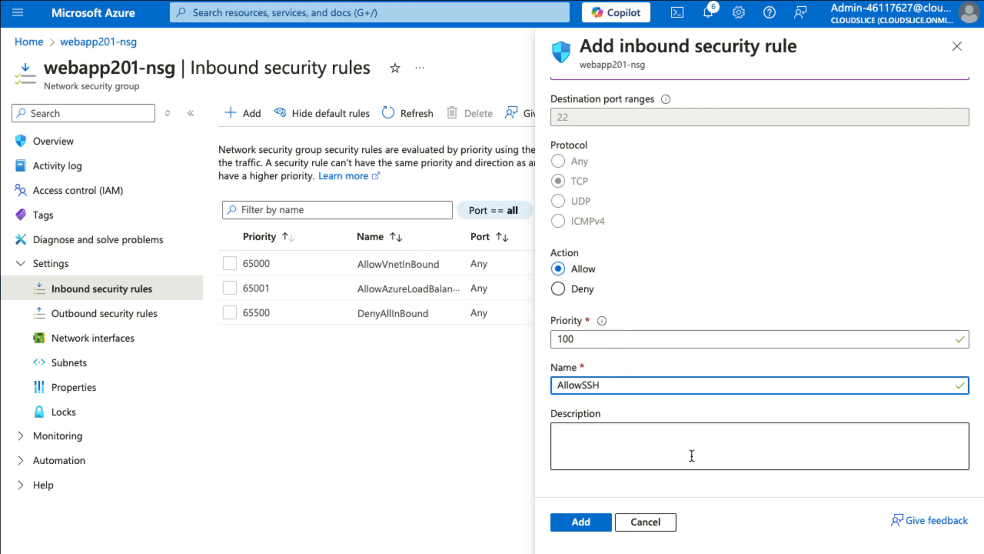
click(592, 523)
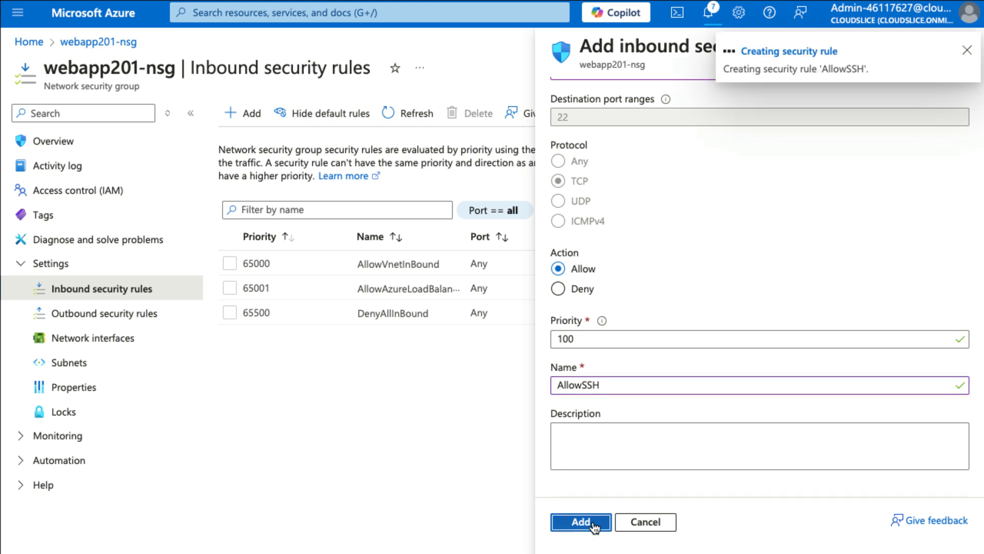